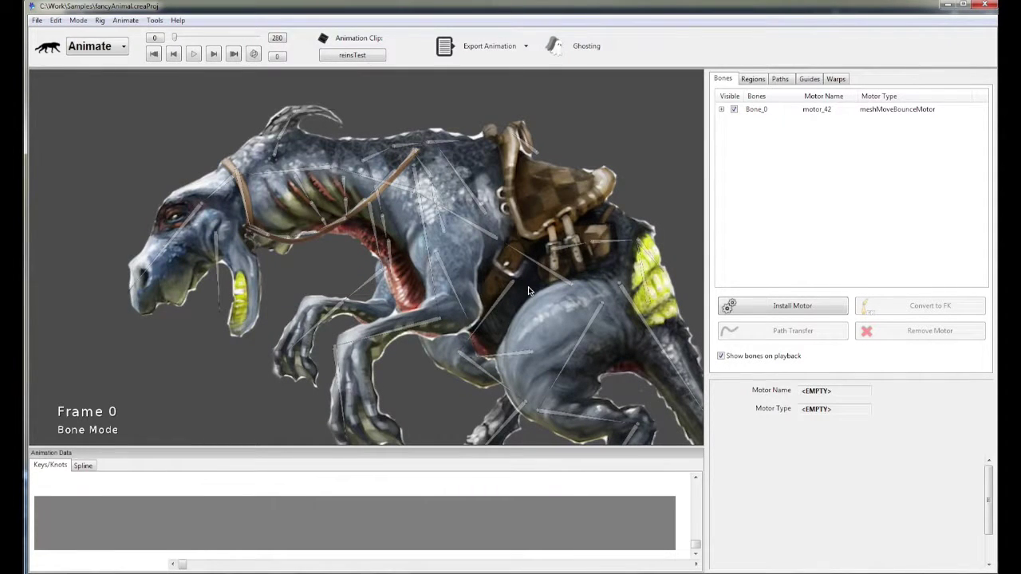
# - Apply Bone Tracking from the Animate menu to the reinsTest animation
pyautogui.click(154, 21)
pyautogui.moveTo(130, 22)
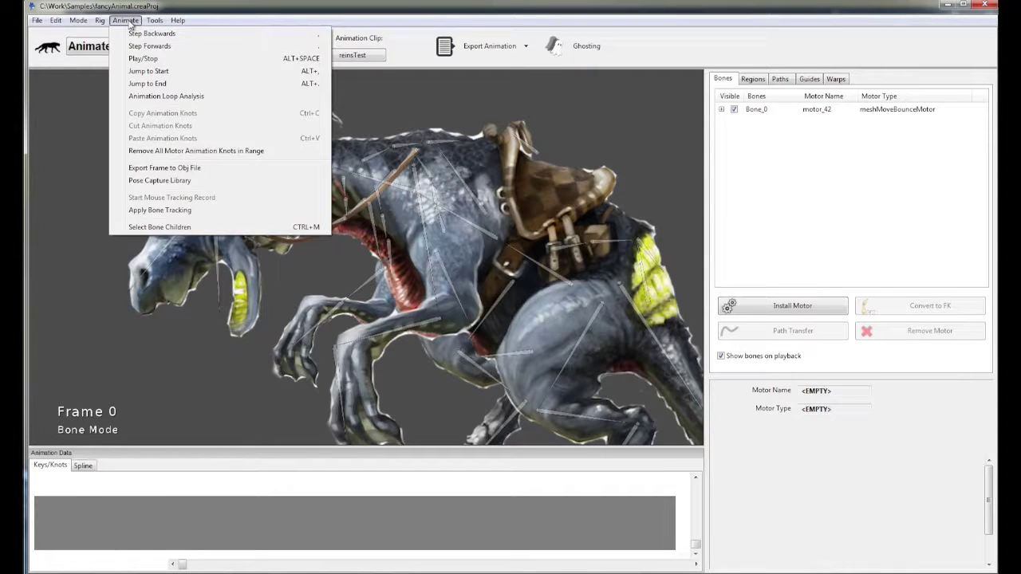
pyautogui.click(194, 211)
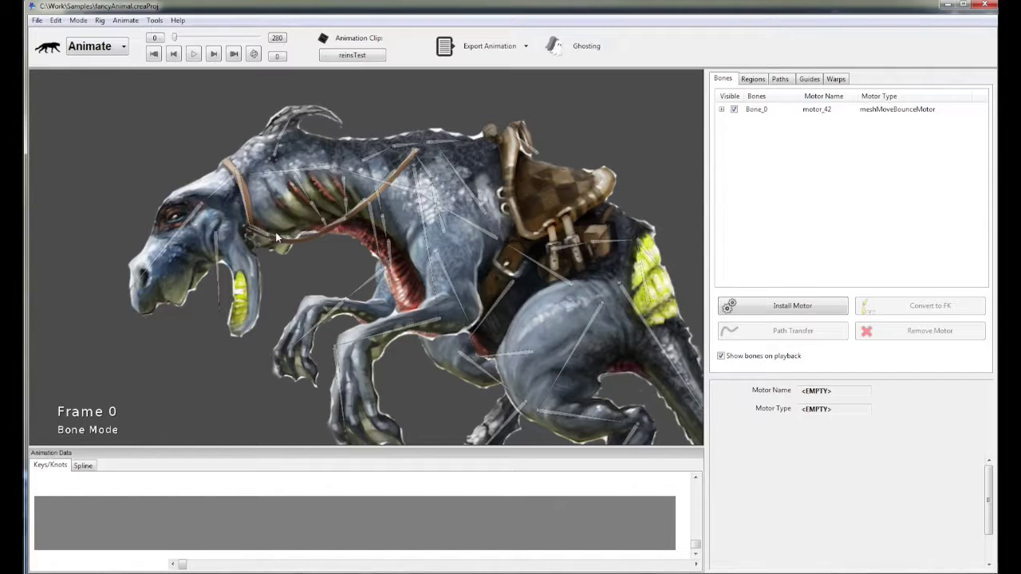
# - Switch the workspace to Rig mode and enter Bone Mode
pyautogui.click(108, 48)
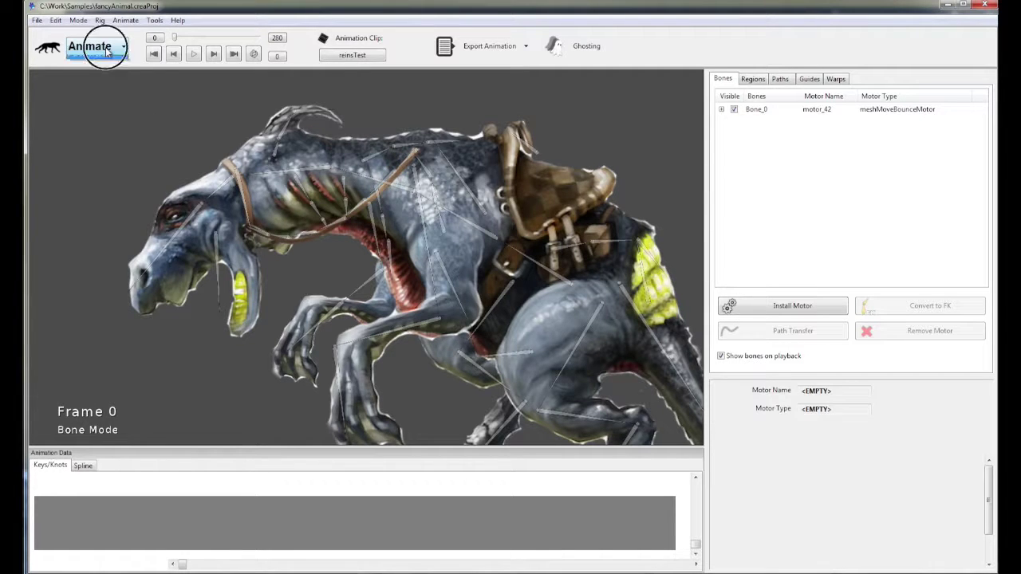
pyautogui.click(80, 75)
pyautogui.scroll(-5, 514, 201)
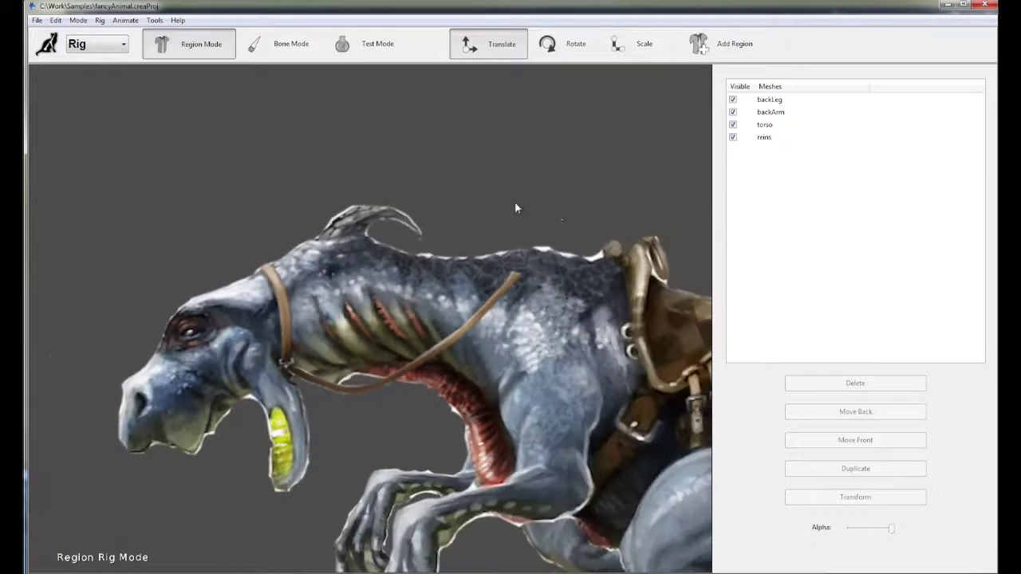
pyautogui.click(317, 51)
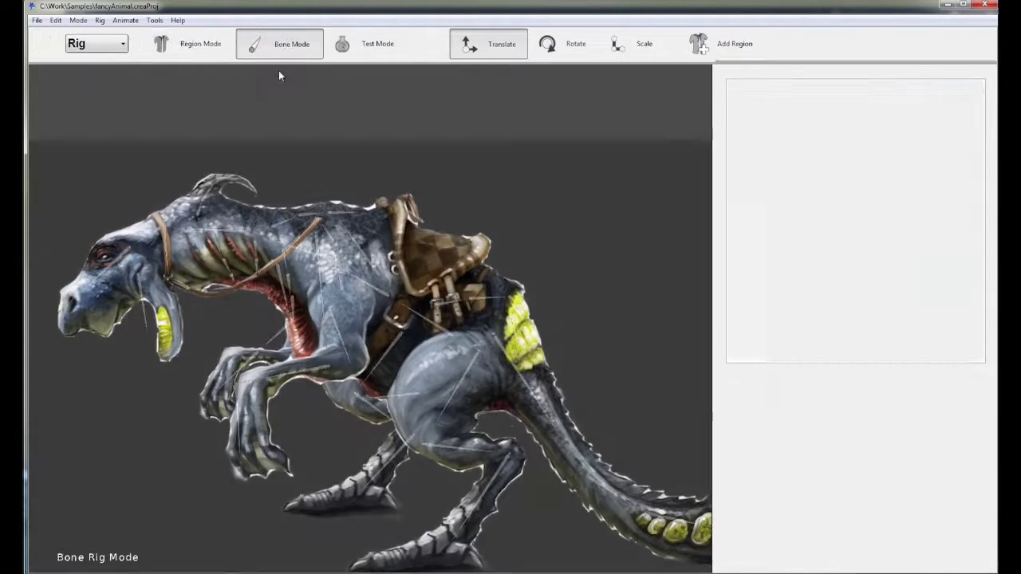
pyautogui.scroll(5, 334, 184)
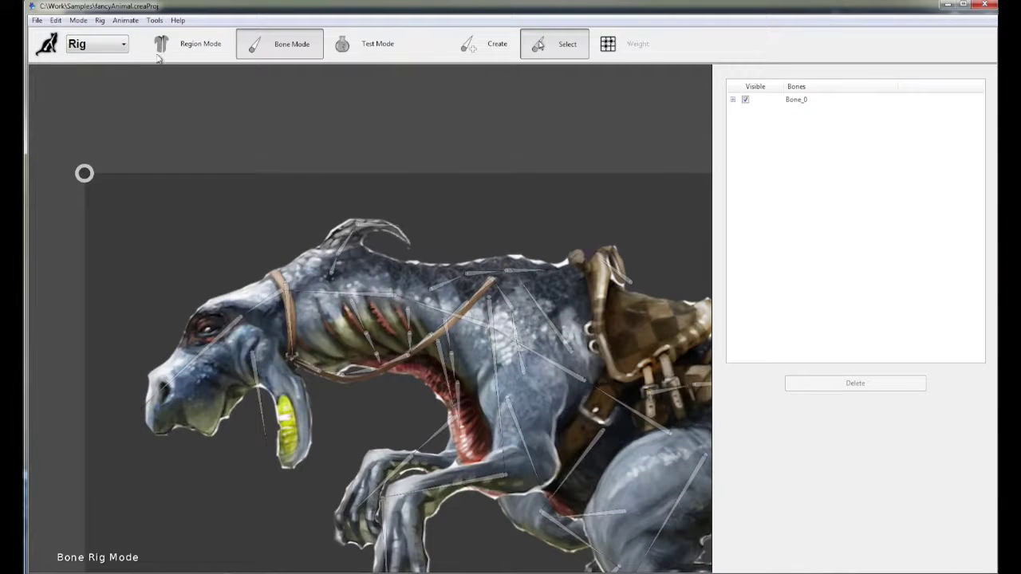
# - Increase Bone Size in File > Preferences so the bones draw larger
pyautogui.click(37, 20)
pyautogui.click(91, 105)
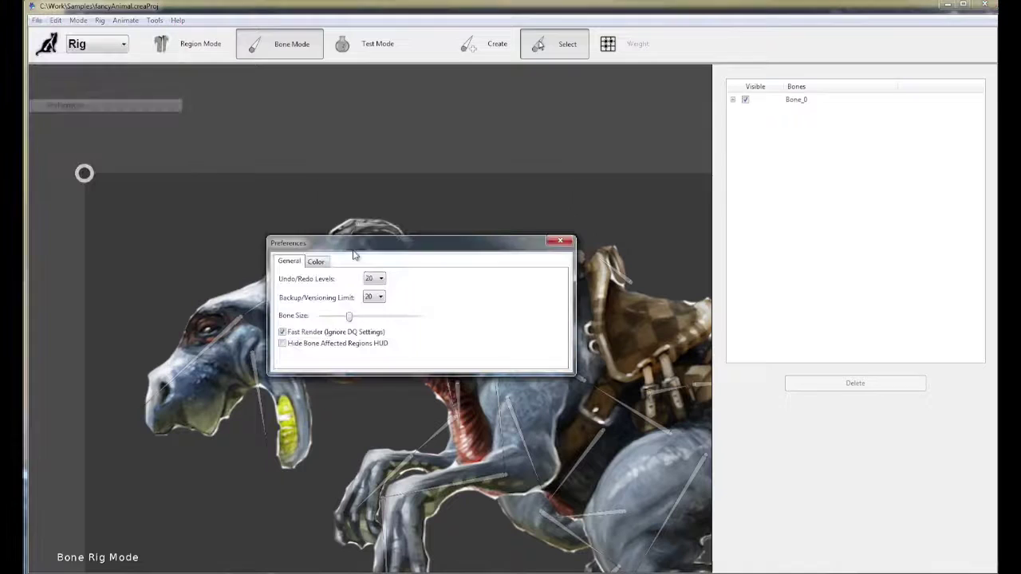
pyautogui.moveTo(348, 316); pyautogui.dragTo(369, 319)
pyautogui.click(560, 241)
# - Show the reins region's mesh on the neck in Region Mode
pyautogui.scroll(2, 317, 393)
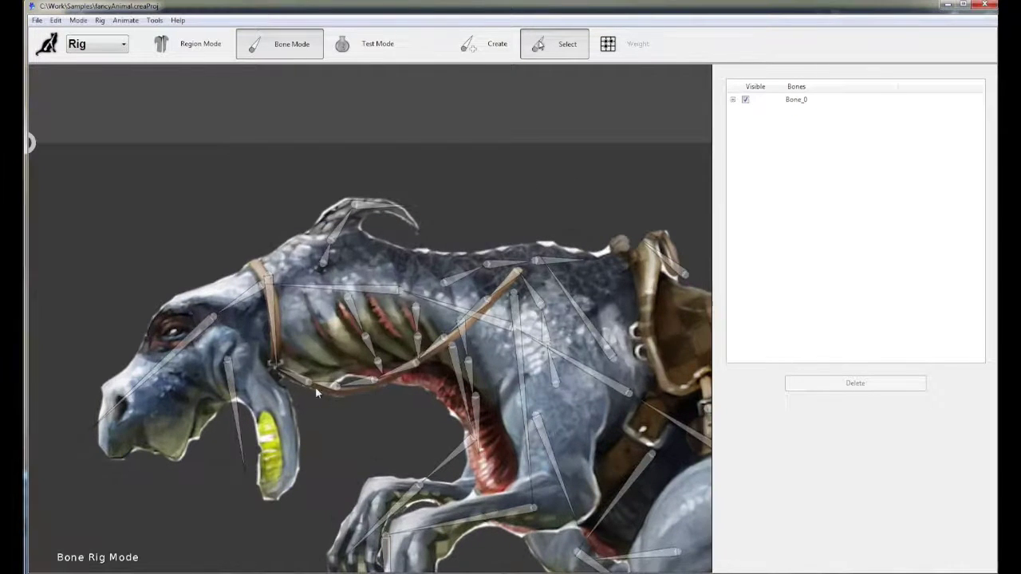
pyautogui.click(201, 44)
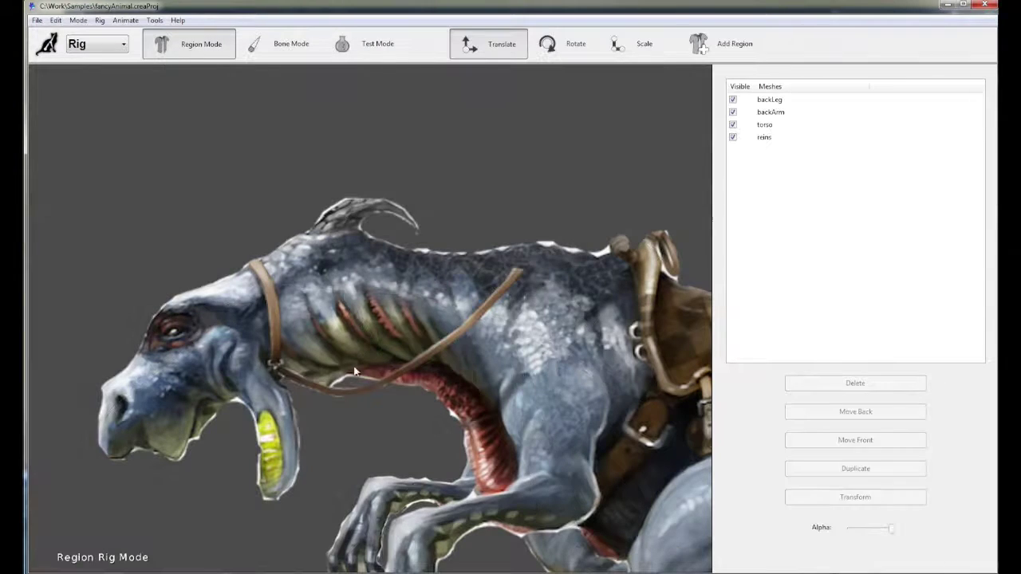
pyautogui.click(506, 337)
pyautogui.scroll(1, 506, 337)
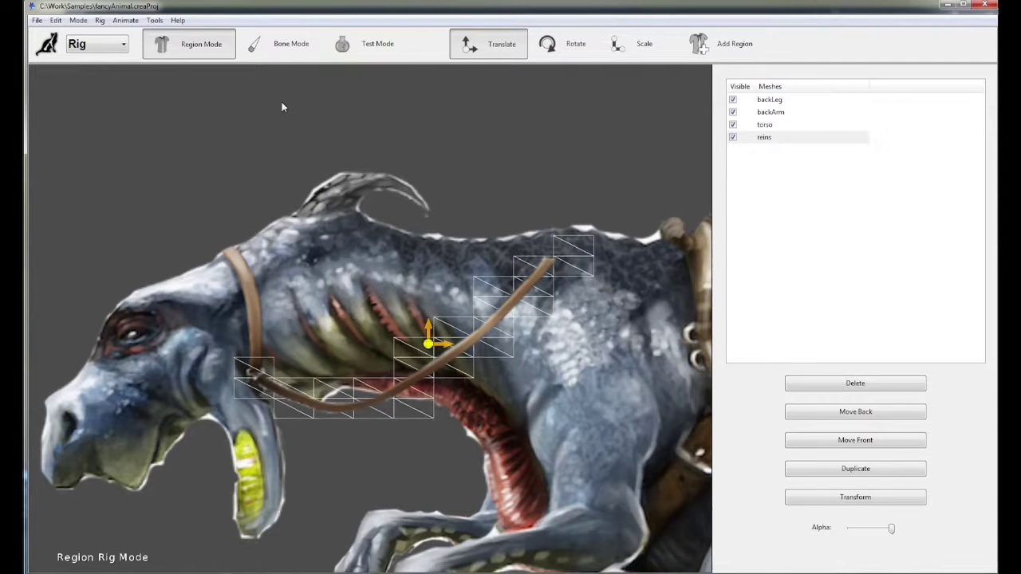
# - Extend a bone chain along the reins and select the trackHead bone at the harness
pyautogui.click(289, 47)
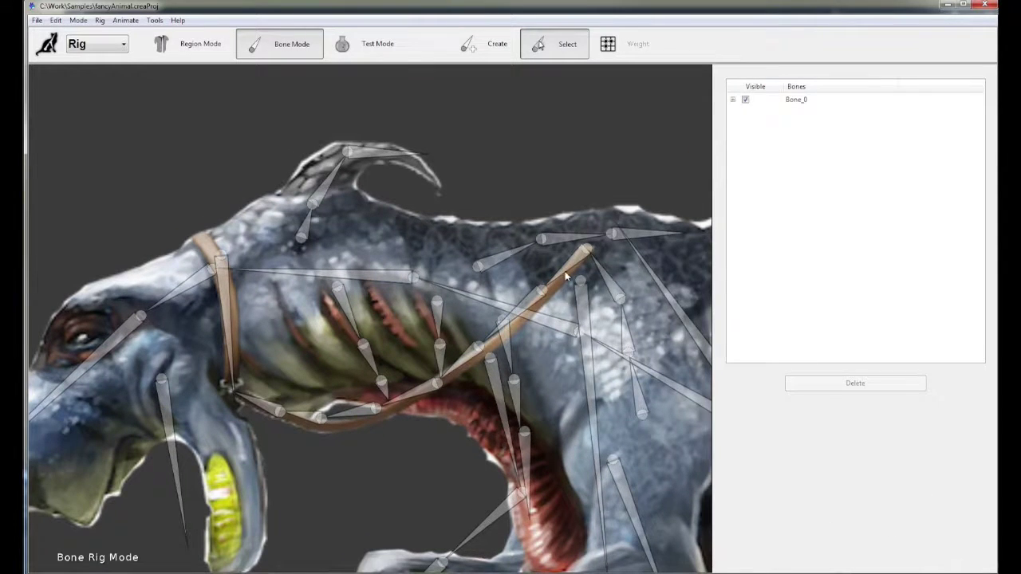
pyautogui.click(564, 278)
pyautogui.moveTo(552, 287)
pyautogui.mouseDown()
pyautogui.moveTo(519, 331)
pyautogui.moveTo(531, 311)
pyautogui.moveTo(422, 391)
pyautogui.moveTo(356, 416)
pyautogui.moveTo(307, 423)
pyautogui.moveTo(229, 390)
pyautogui.mouseUp()
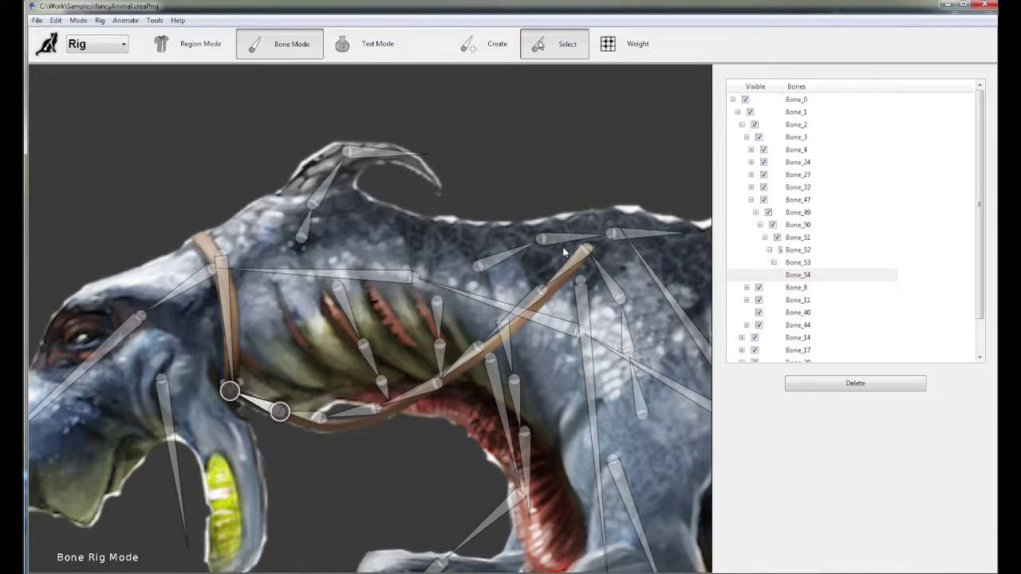
pyautogui.click(230, 302)
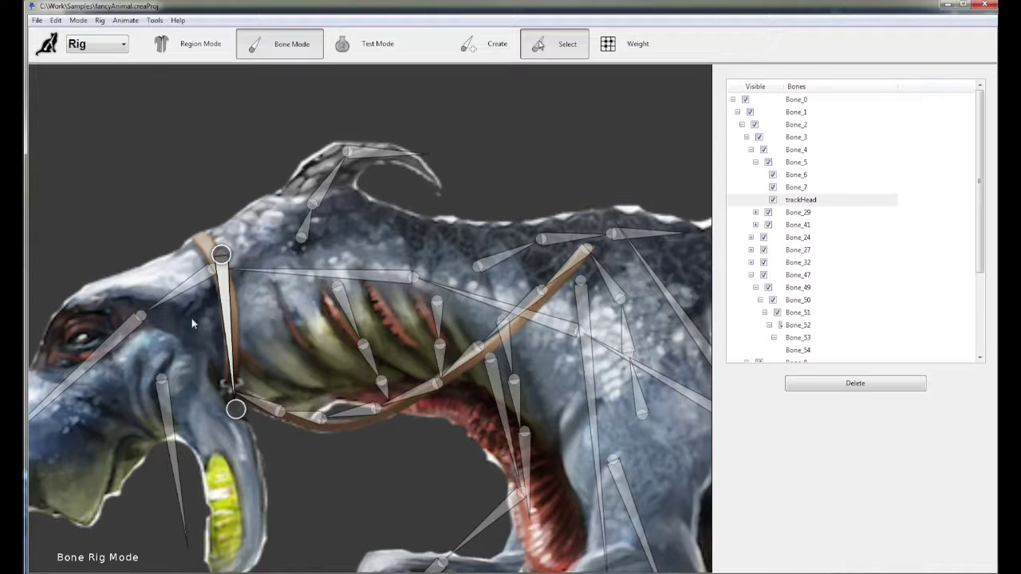
# - Lift the head in Test Mode to check deformation, then return to Bone Mode with trackHead selected
pyautogui.click(367, 44)
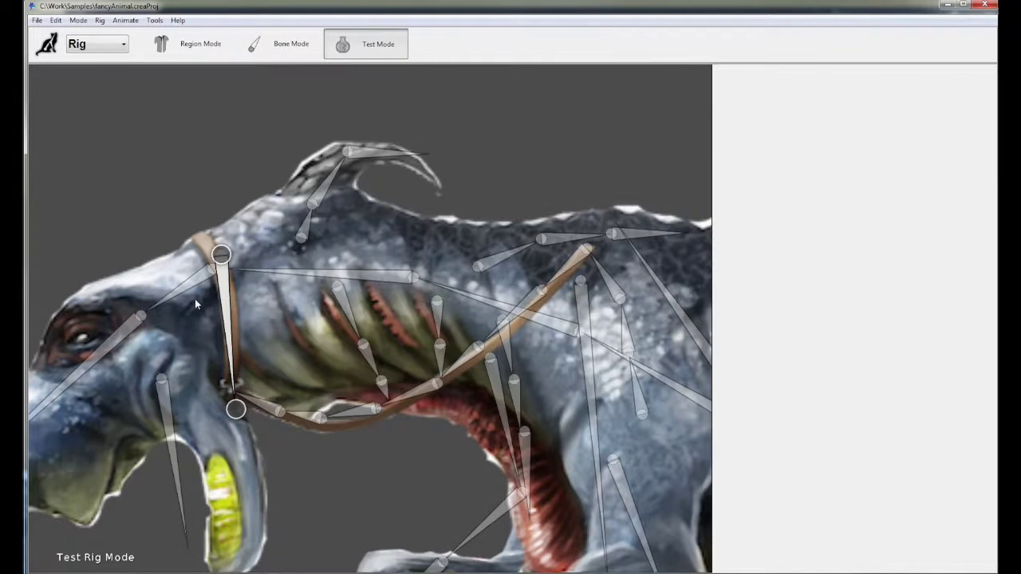
pyautogui.moveTo(215, 276); pyautogui.dragTo(245, 200)
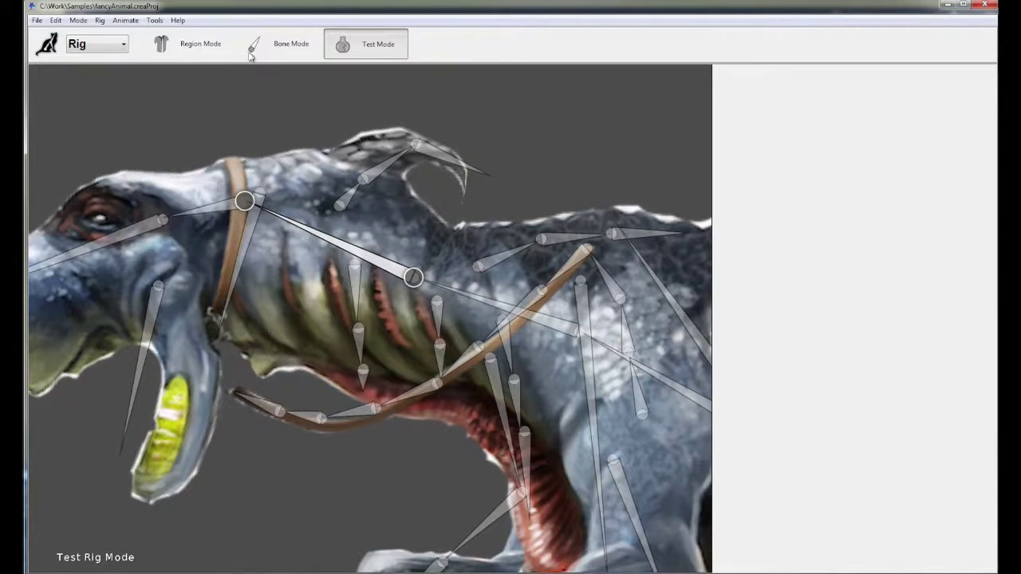
pyautogui.click(279, 46)
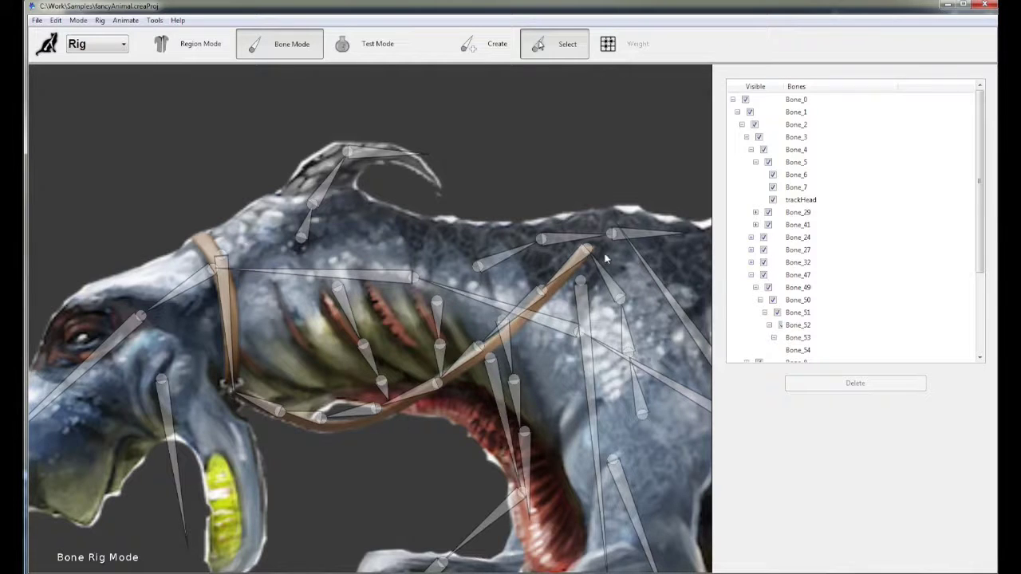
pyautogui.click(217, 319)
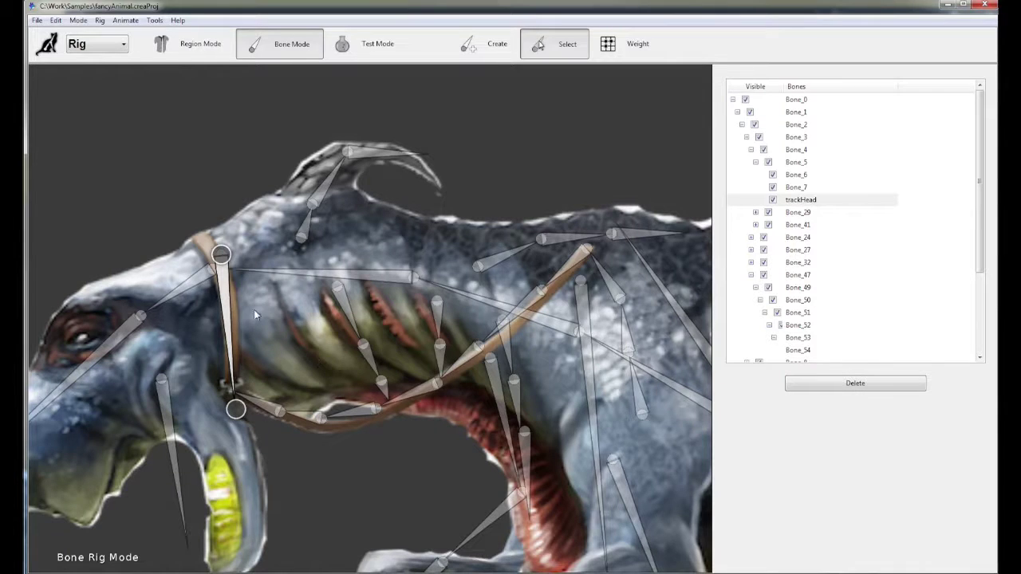
pyautogui.click(96, 44)
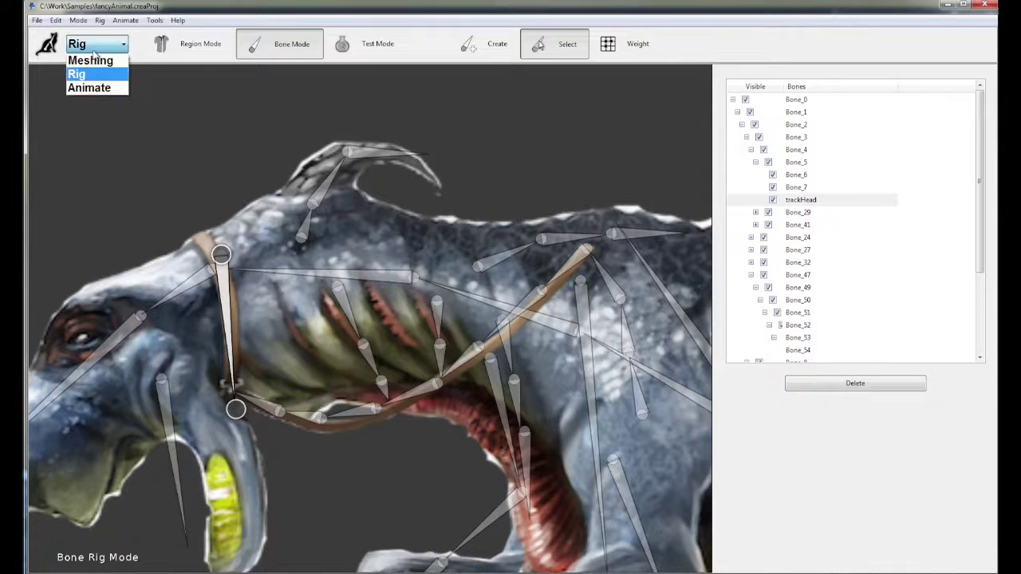
# - Switch to Animate mode and play the reinsTest clip with Loop enabled, then stop
pyautogui.click(94, 87)
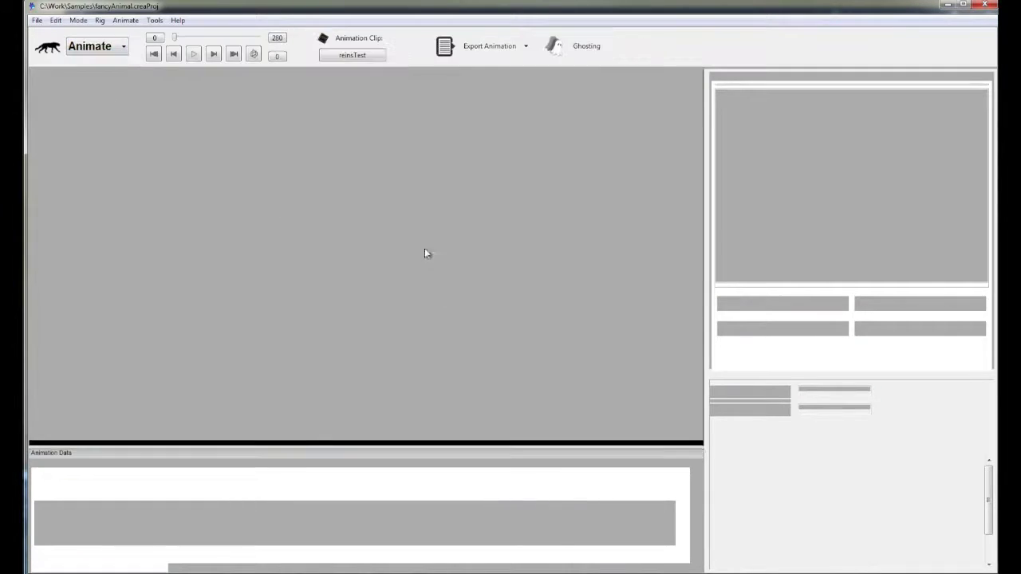
pyautogui.scroll(5, 485, 298)
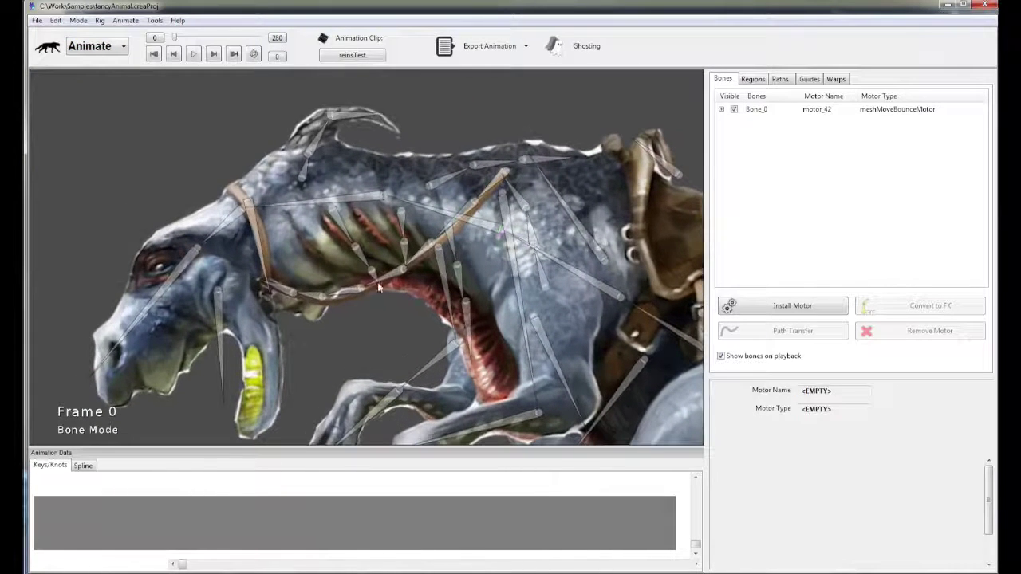
pyautogui.click(194, 54)
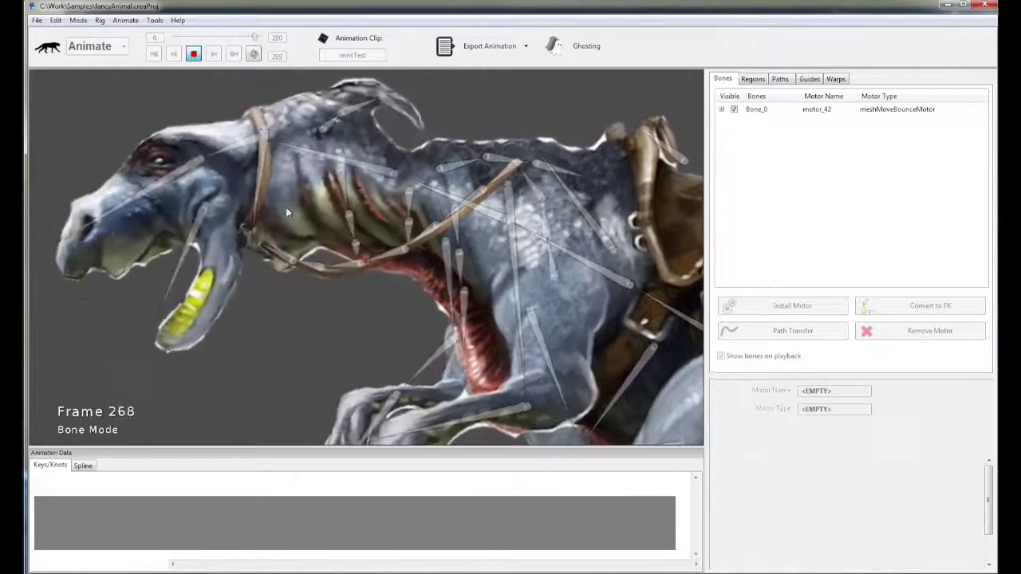
pyautogui.click(254, 54)
pyautogui.click(193, 54)
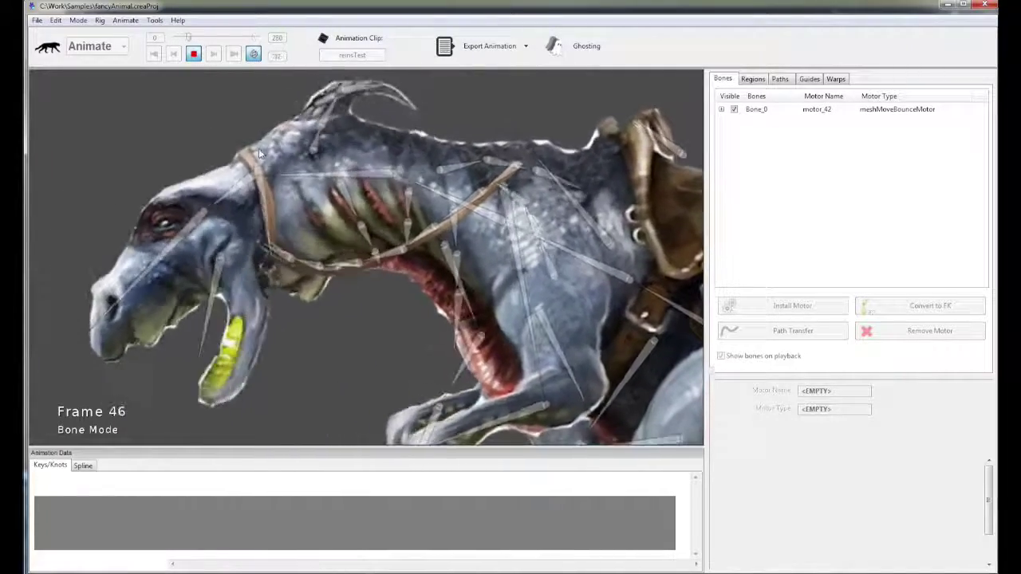
pyautogui.click(151, 55)
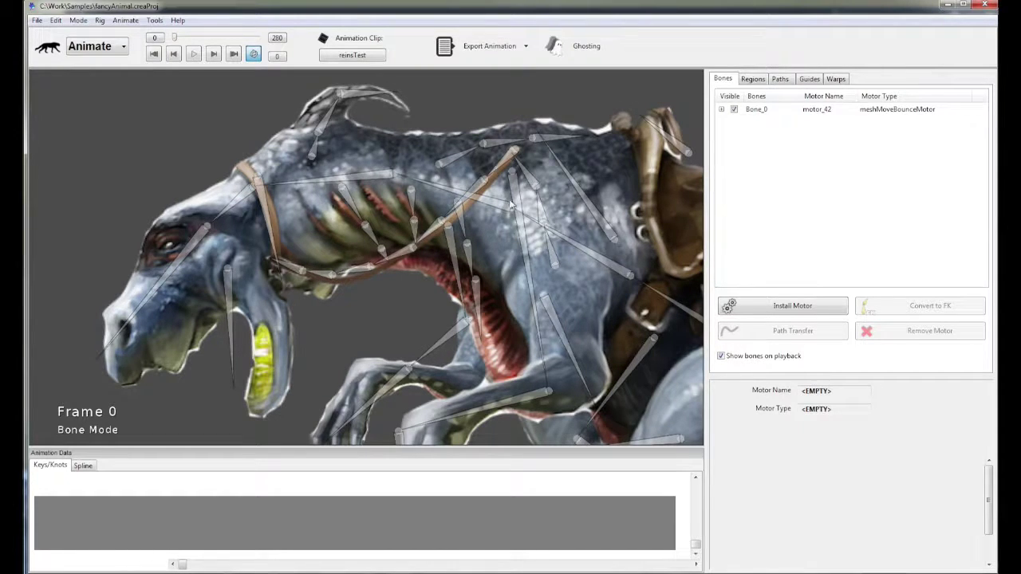
# - Select the upper reins bone and all its child bones with Ctrl+M
pyautogui.click(481, 189)
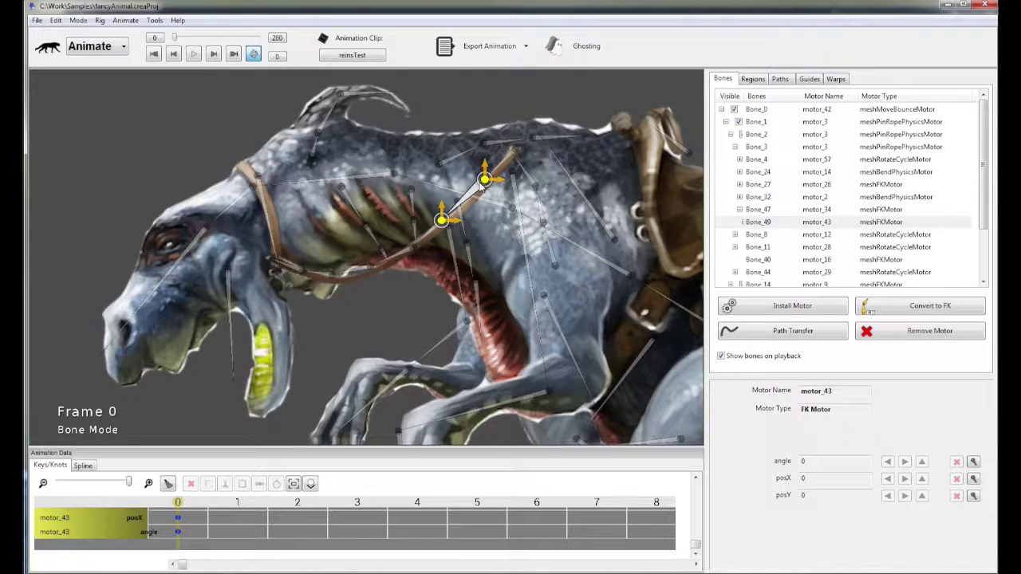
pyautogui.click(481, 184)
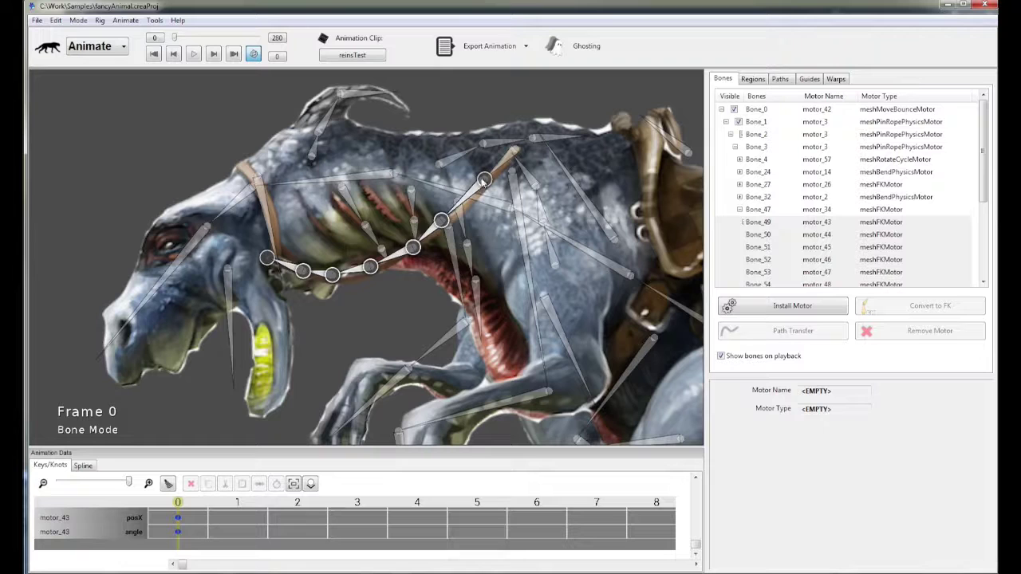
pyautogui.click(480, 186)
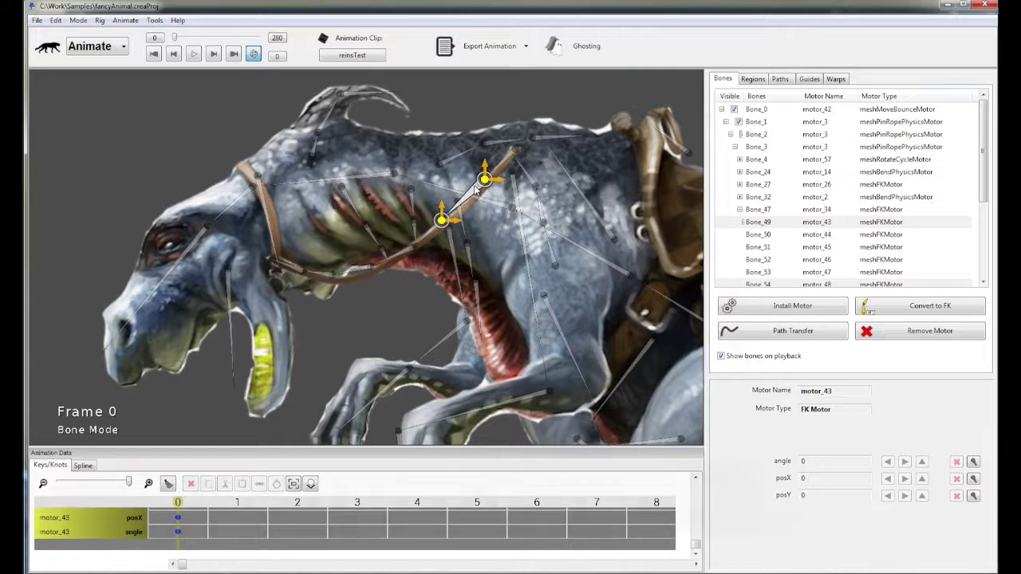
pyautogui.hotkey('ctrl', 'm')
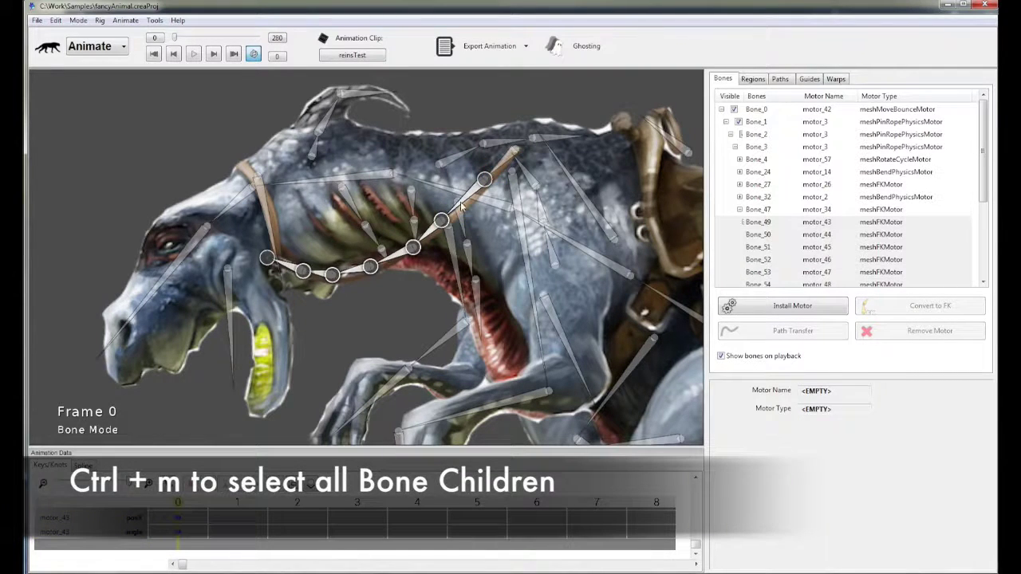
# - Install a Pin Rope Motor on the reins bone chain
pyautogui.click(792, 305)
pyautogui.moveTo(563, 118); pyautogui.dragTo(596, 122)
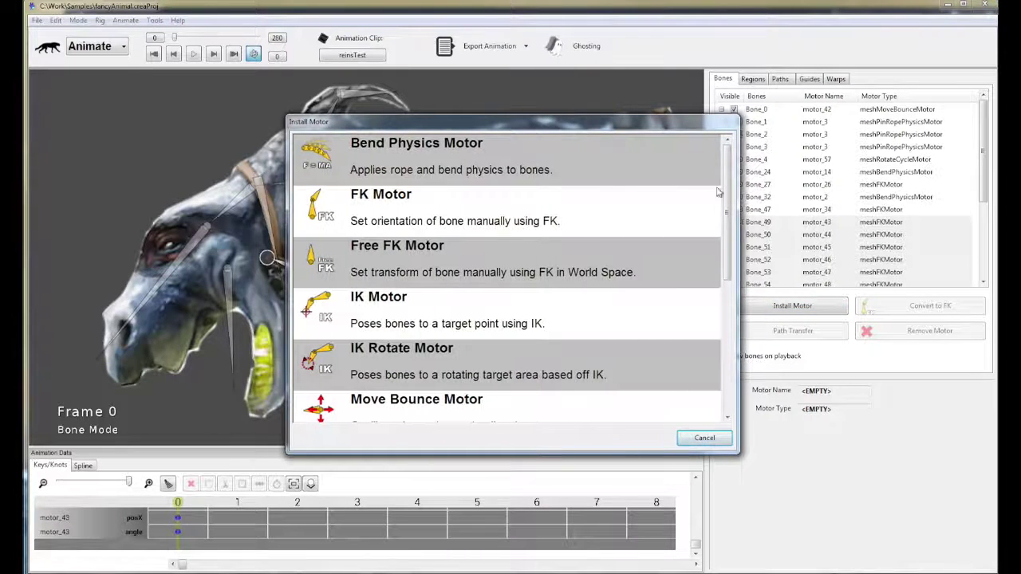
pyautogui.moveTo(726, 172); pyautogui.dragTo(726, 246)
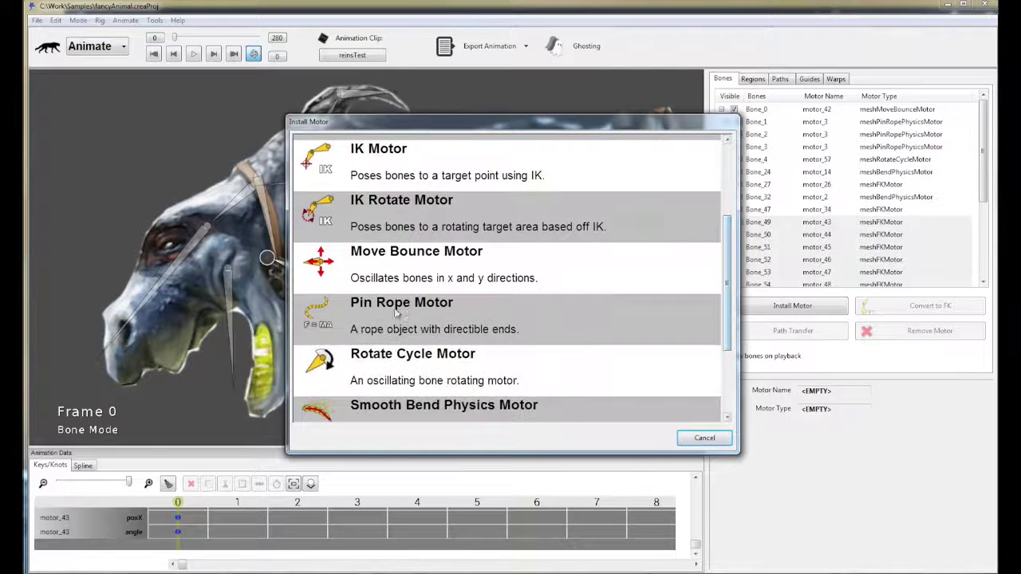
pyautogui.click(486, 321)
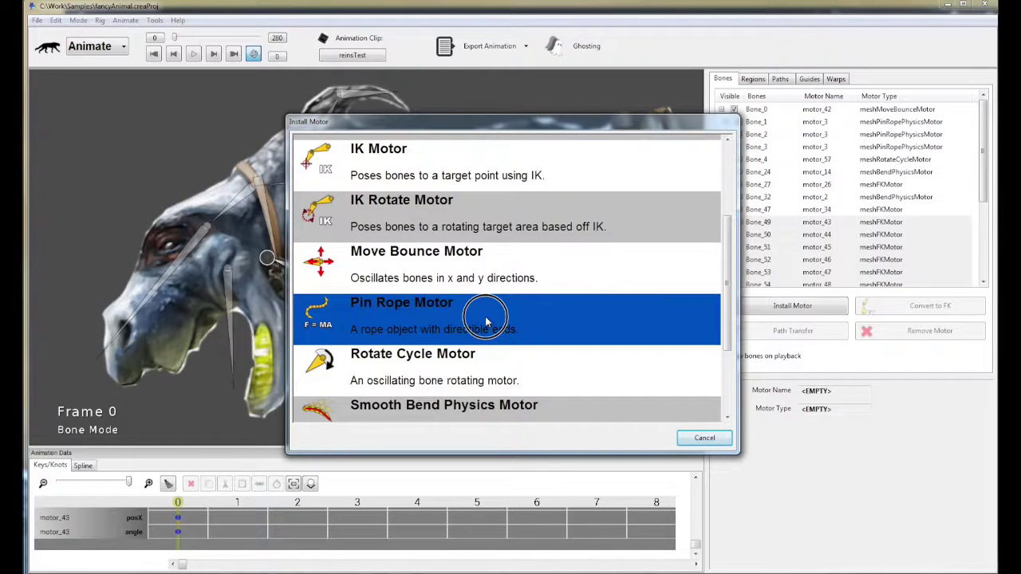
pyautogui.doubleClick(487, 321)
pyautogui.click(279, 271)
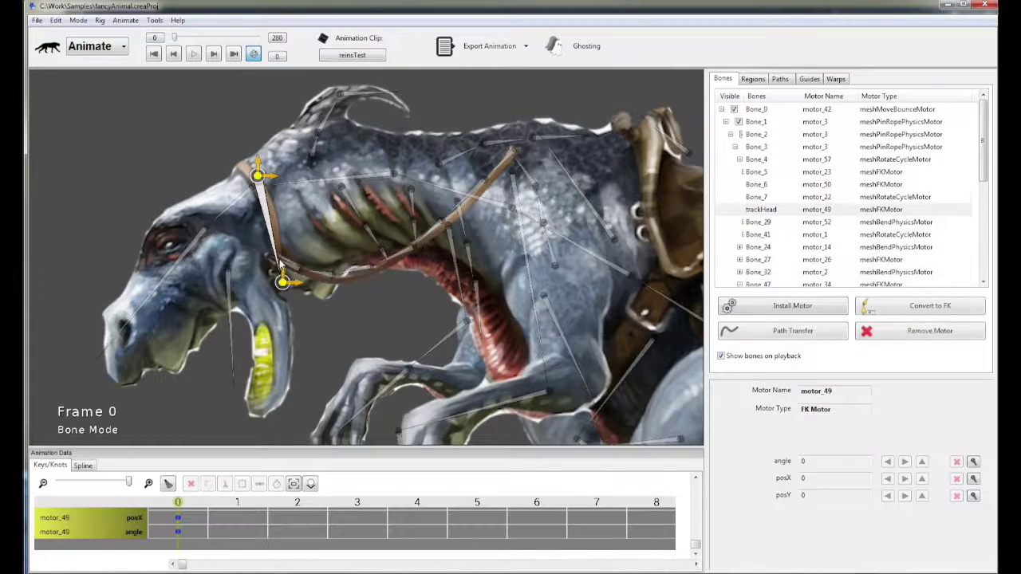
# - Set motor_13's gravityFactor to 0.1 and damping to 5
pyautogui.click(351, 271)
pyautogui.click(359, 271)
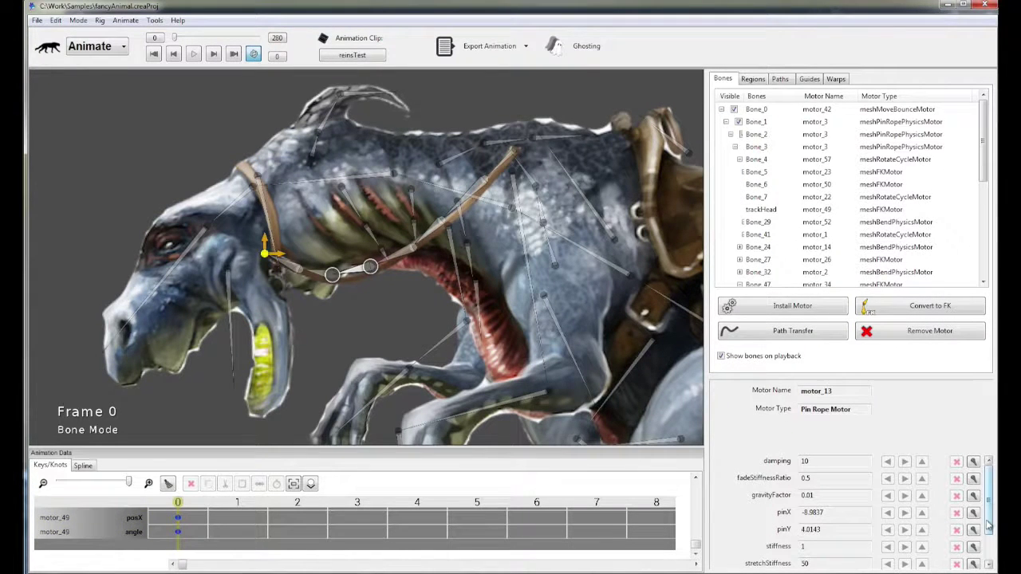
pyautogui.moveTo(987, 510); pyautogui.dragTo(989, 520)
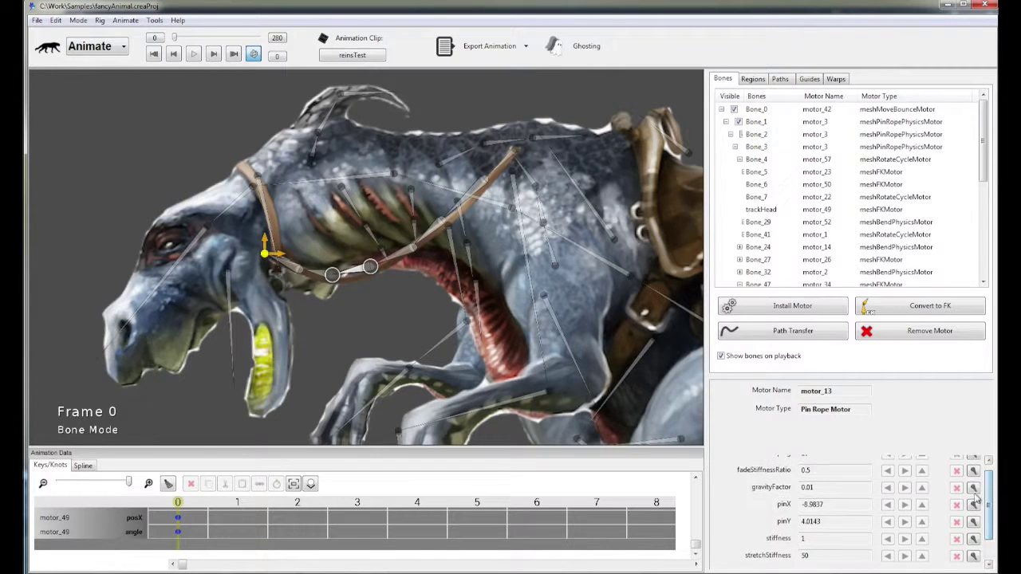
pyautogui.click(973, 487)
pyautogui.write('0.')
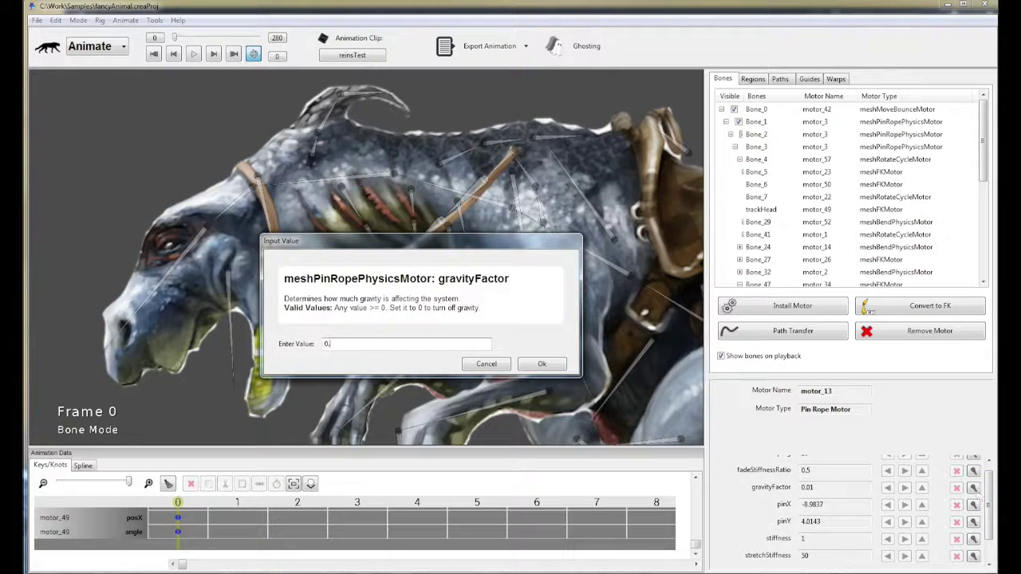
pyautogui.write('1')
pyautogui.press('Return')
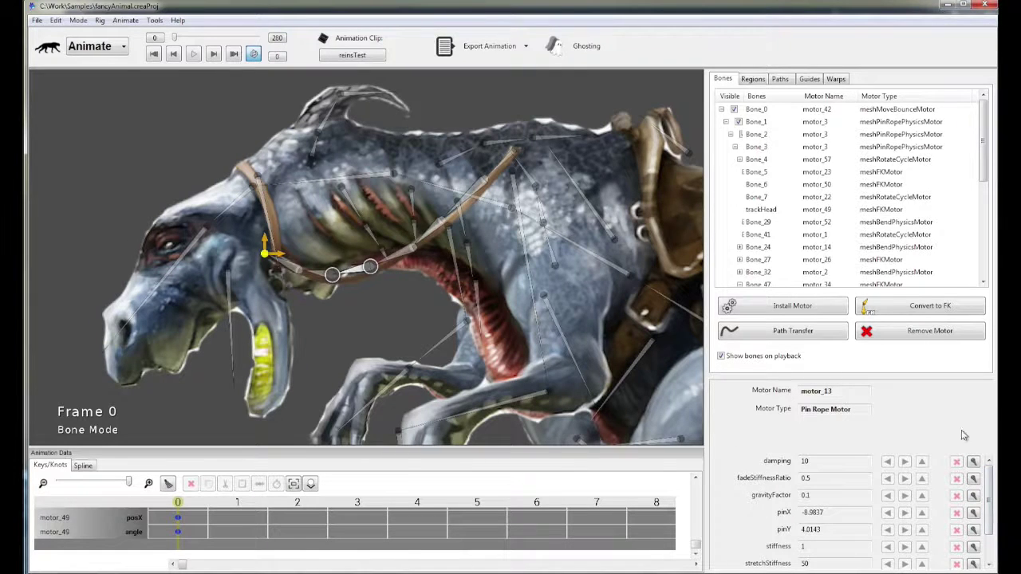
pyautogui.click(973, 461)
pyautogui.write('5')
pyautogui.press('Return')
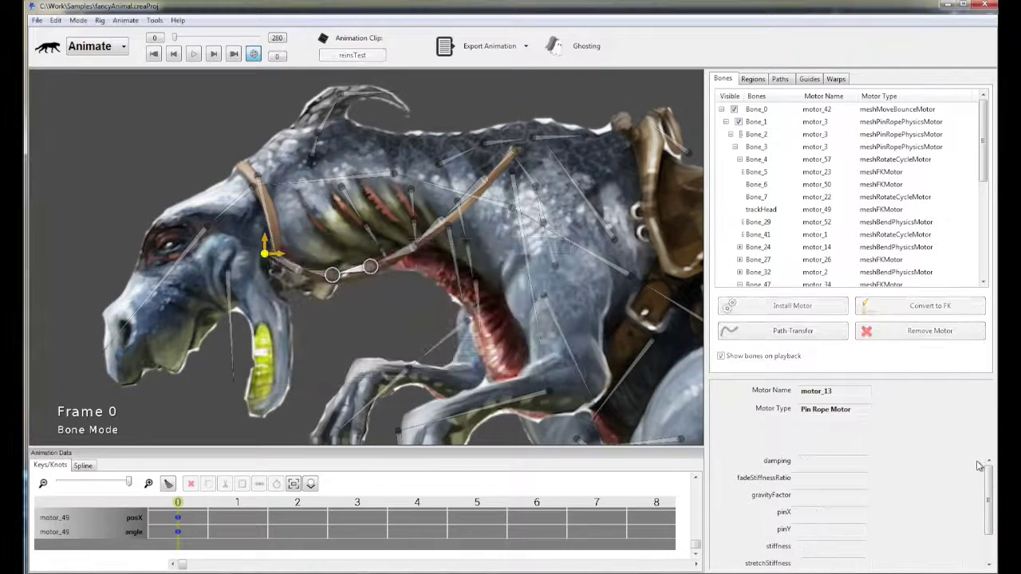
# - Play the animation to preview the rope, stopping back at Frame 0
pyautogui.click(193, 53)
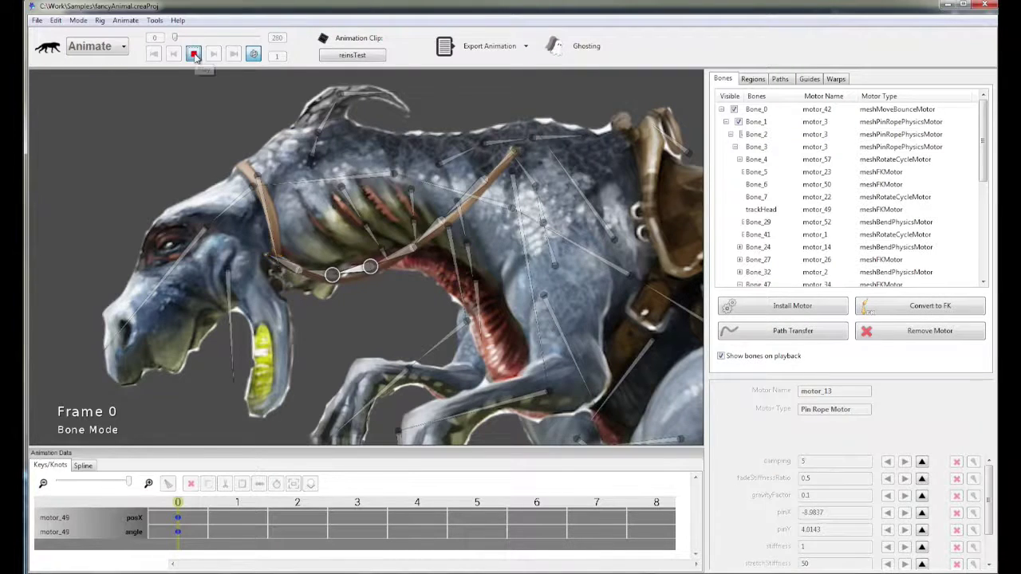
pyautogui.click(153, 54)
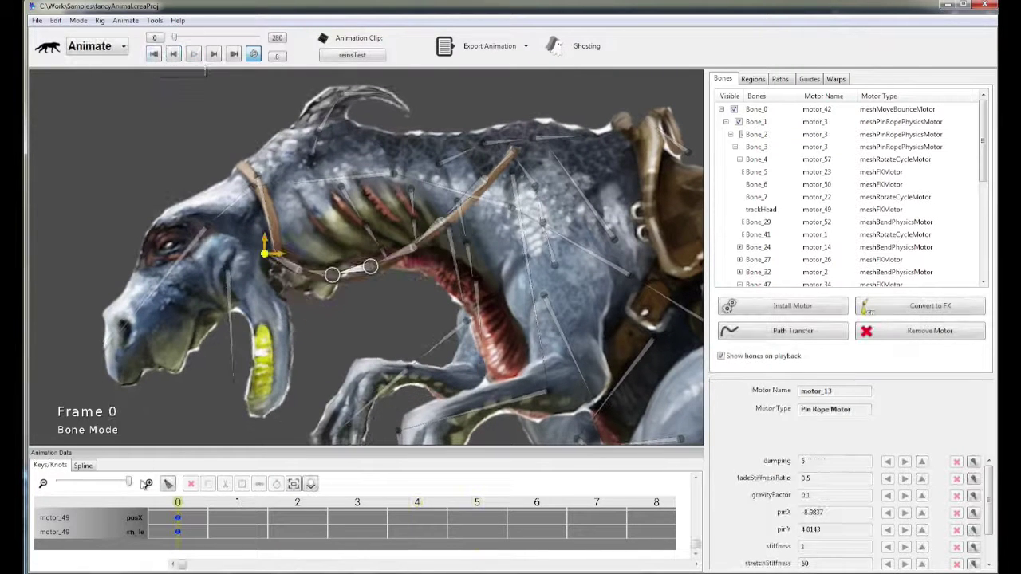
pyautogui.click(169, 485)
pyautogui.click(197, 54)
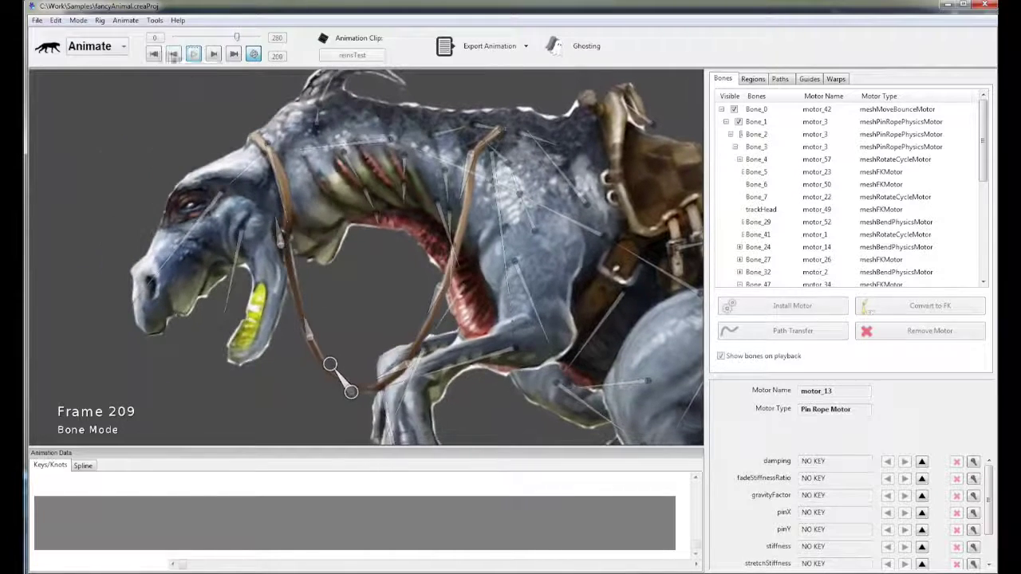
pyautogui.click(194, 54)
# - Drag the rope pin up near the head (pinX -9.4905, pinY 4.8855), then play and scrub to check
pyautogui.scroll(3, 398, 282)
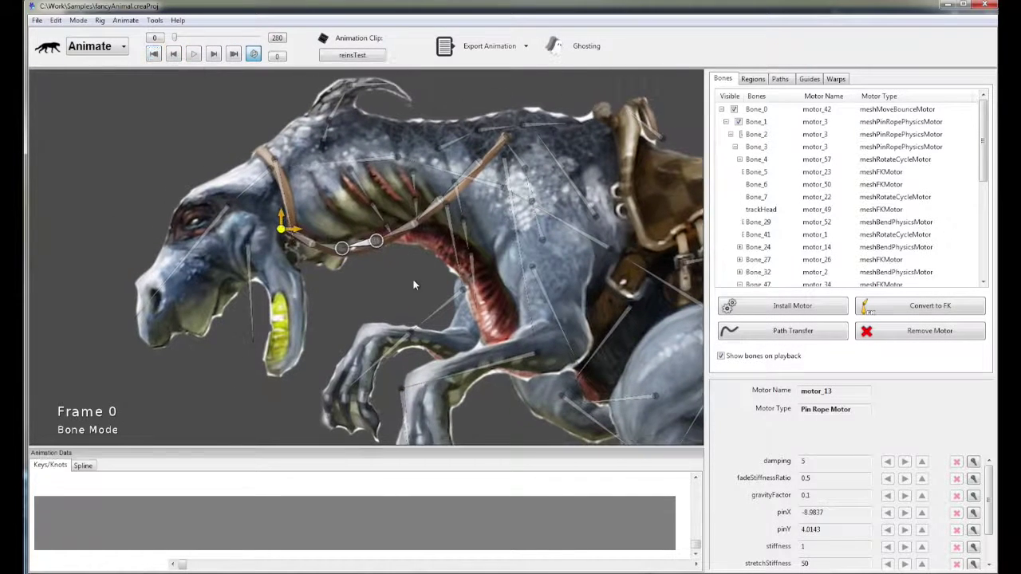
pyautogui.click(281, 233)
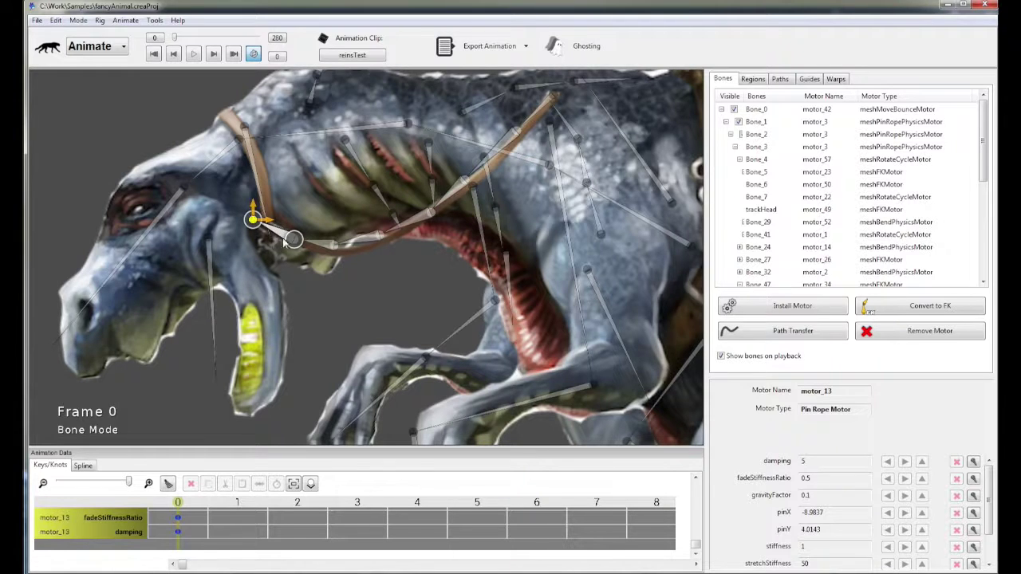
pyautogui.moveTo(254, 223); pyautogui.dragTo(228, 173)
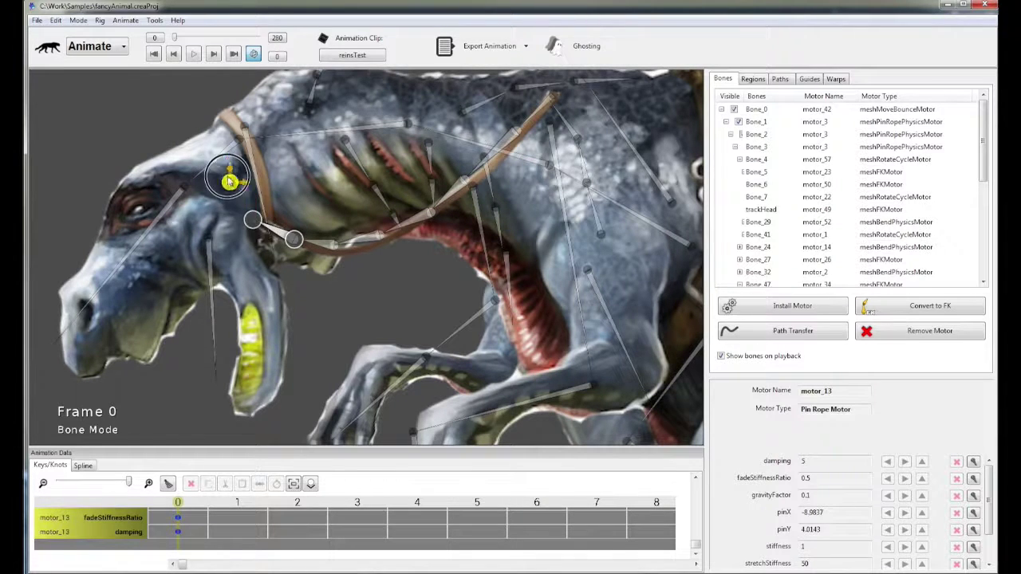
pyautogui.click(177, 37)
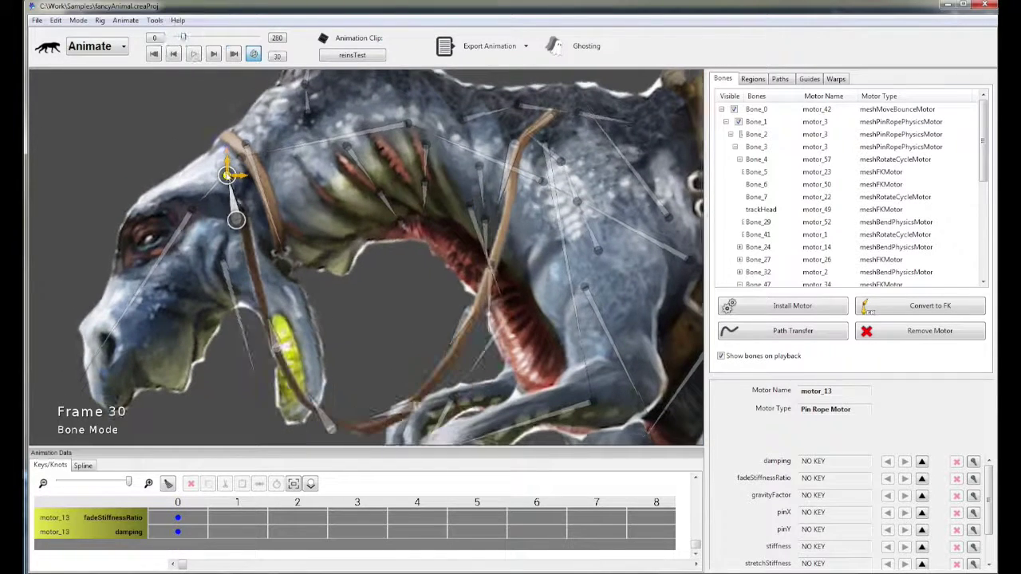
pyautogui.click(179, 40)
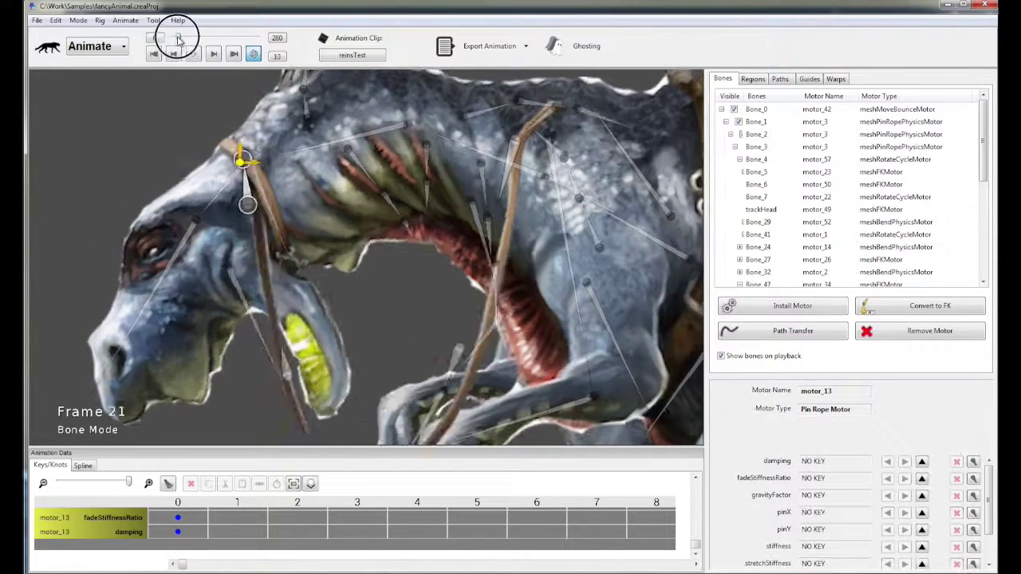
pyautogui.moveTo(179, 40)
pyautogui.mouseDown()
pyautogui.moveTo(190, 40)
pyautogui.moveTo(175, 40)
pyautogui.mouseUp()
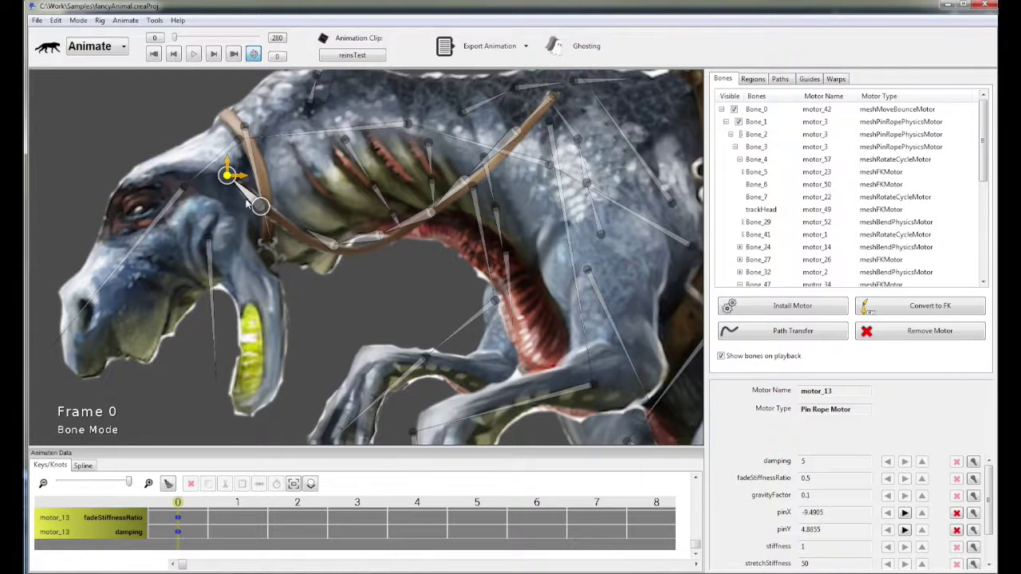
# - Clear the bone selection and reselect the reins rope motor
pyautogui.click(170, 484)
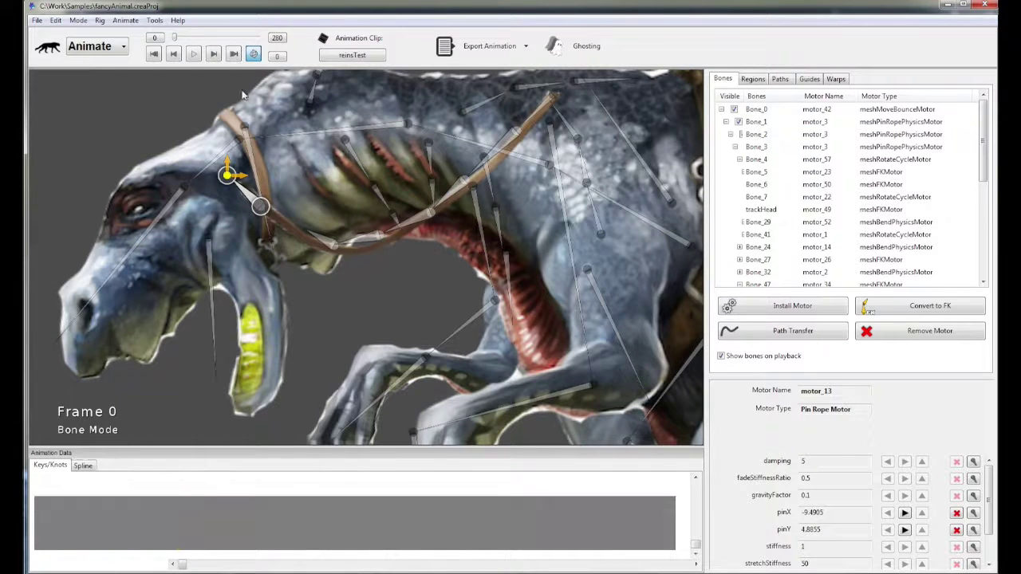
pyautogui.click(304, 249)
pyautogui.click(245, 187)
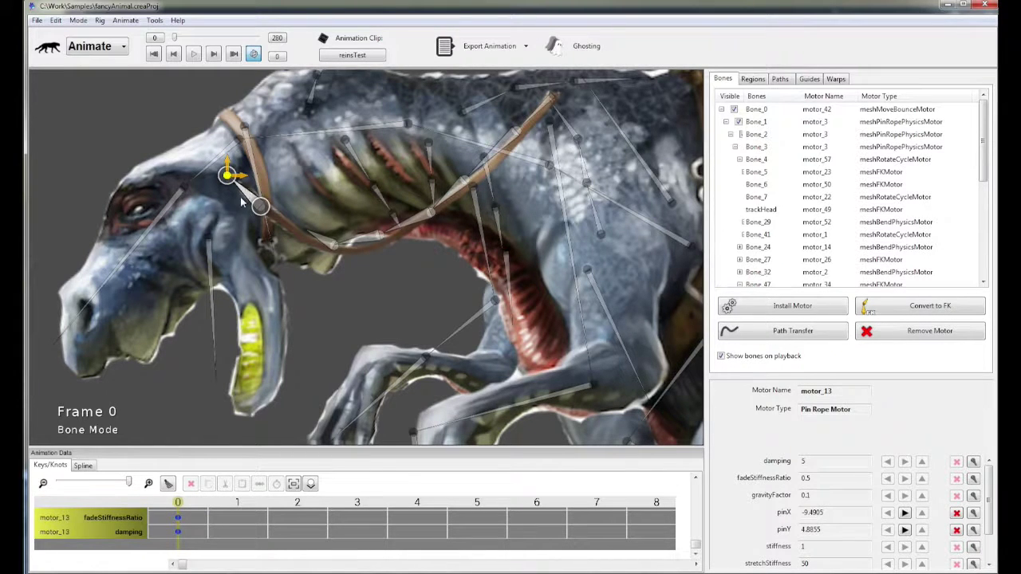
# - Apply Bone Tracking with trackHead over frames 0–280, pinning the rope to the head
pyautogui.click(125, 21)
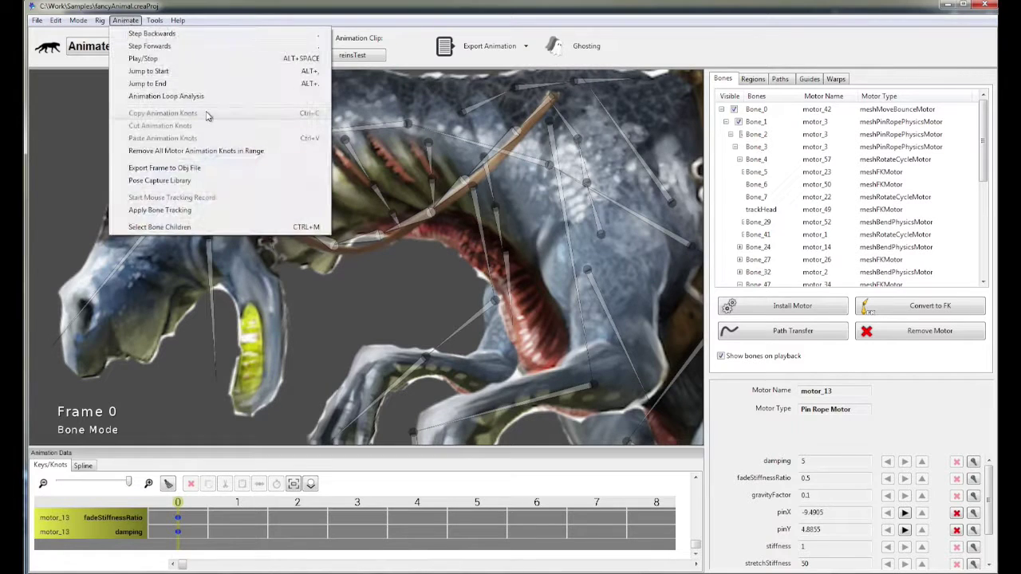
pyautogui.click(221, 212)
pyautogui.moveTo(543, 295); pyautogui.dragTo(445, 295)
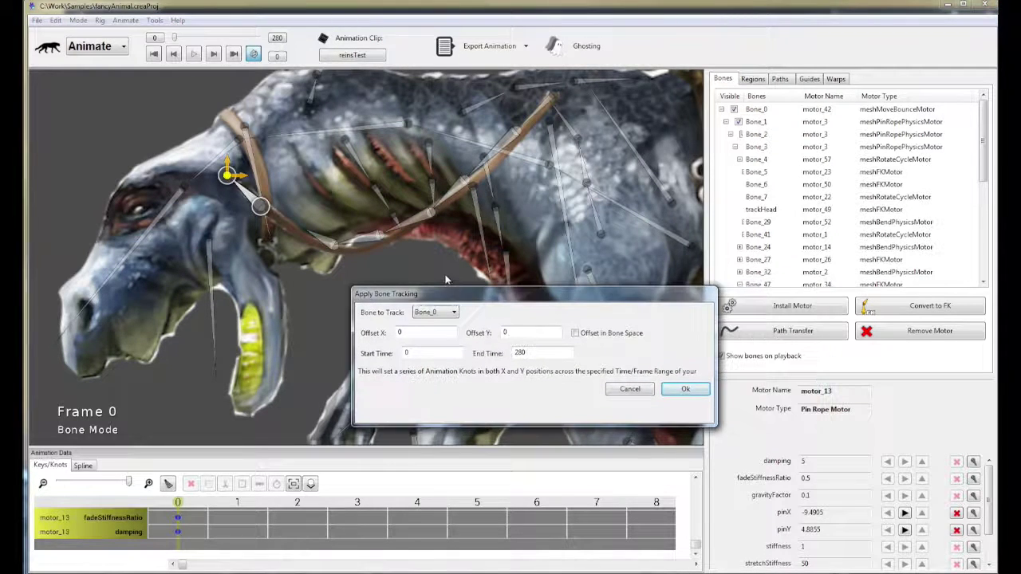
pyautogui.click(452, 311)
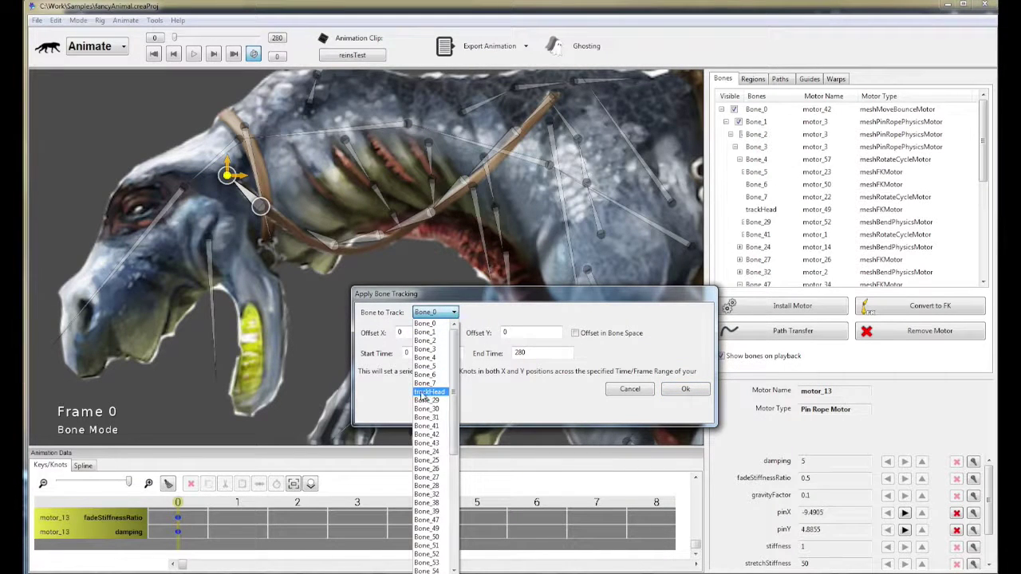
pyautogui.click(430, 393)
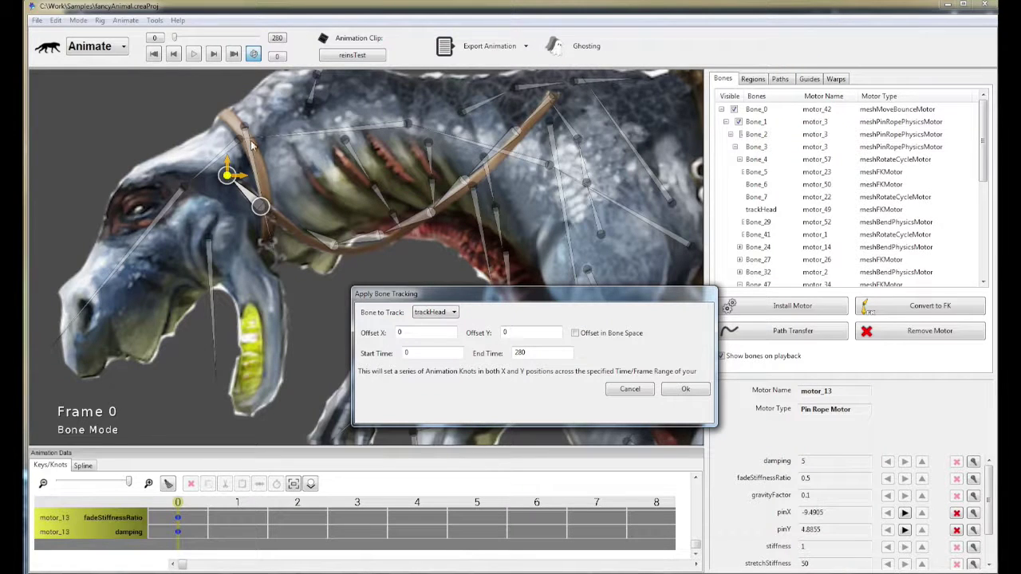
pyautogui.click(451, 312)
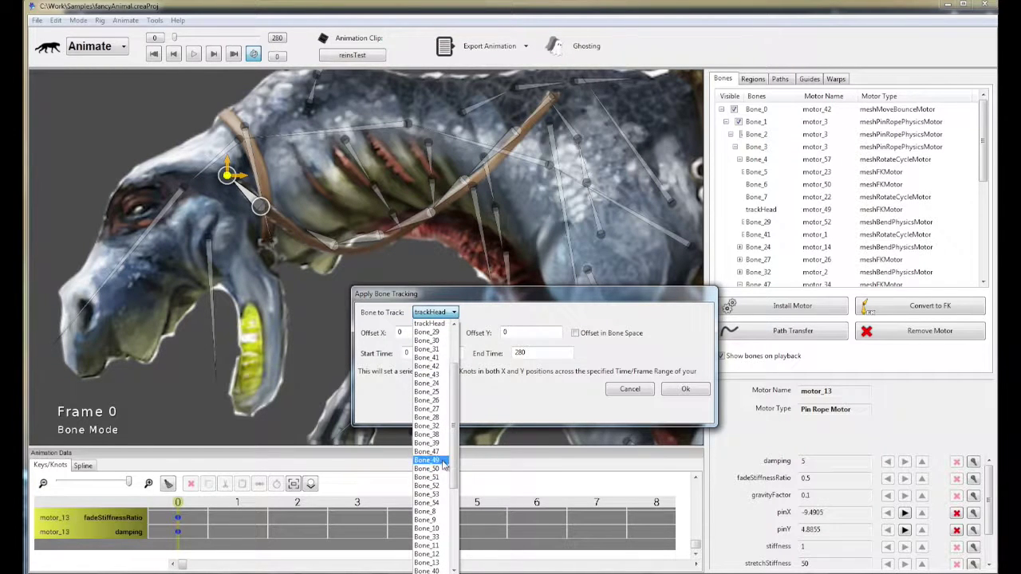
pyautogui.click(428, 323)
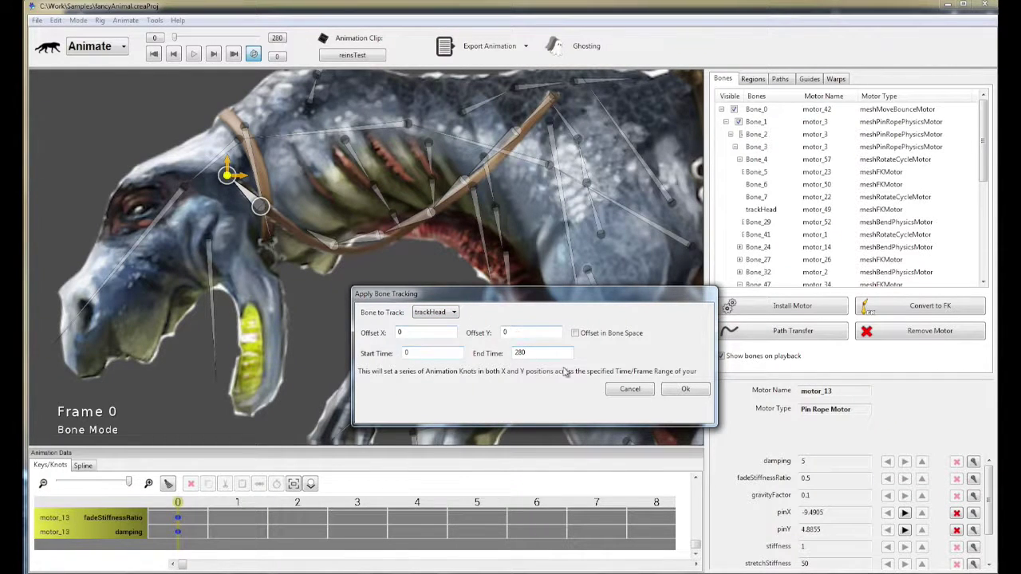
pyautogui.click(688, 391)
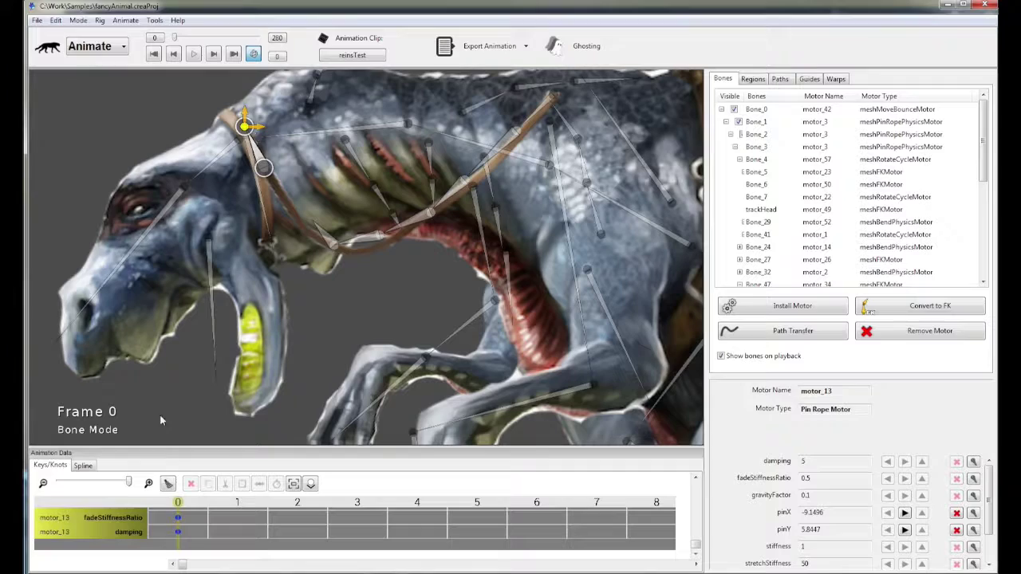
# - Preview the rope animation and stop back at Frame 0
pyautogui.click(168, 484)
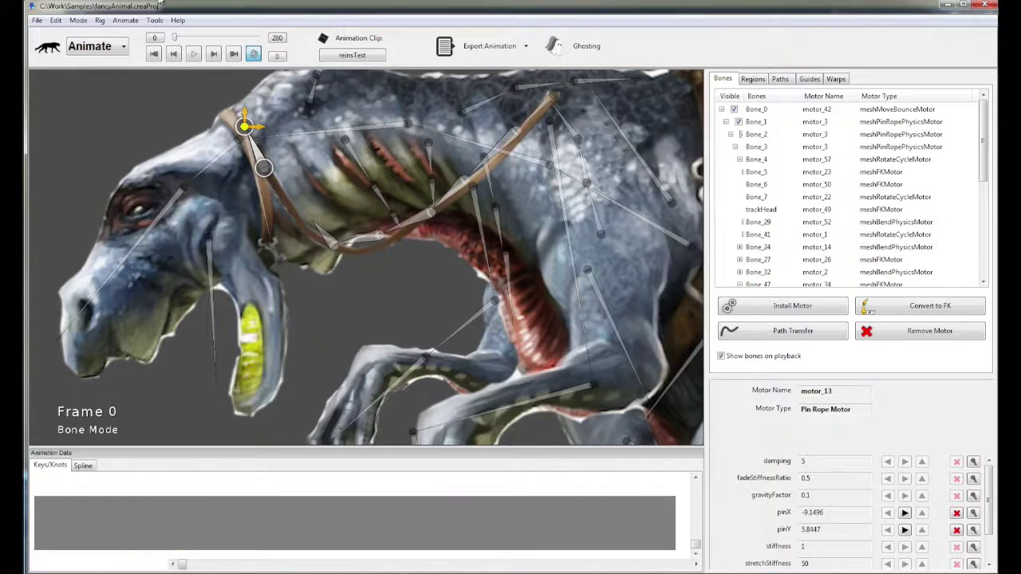
pyautogui.click(196, 58)
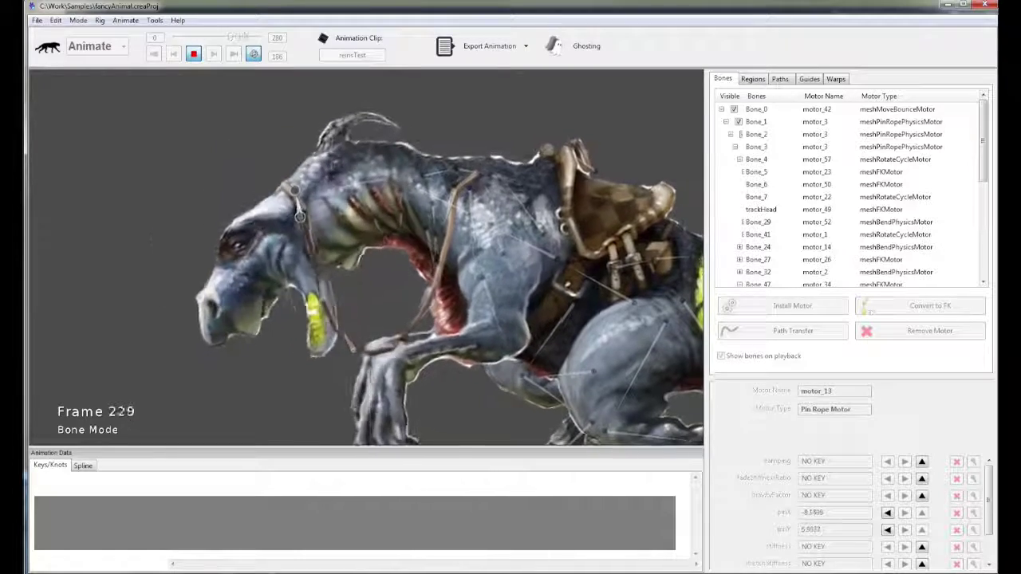
pyautogui.click(196, 54)
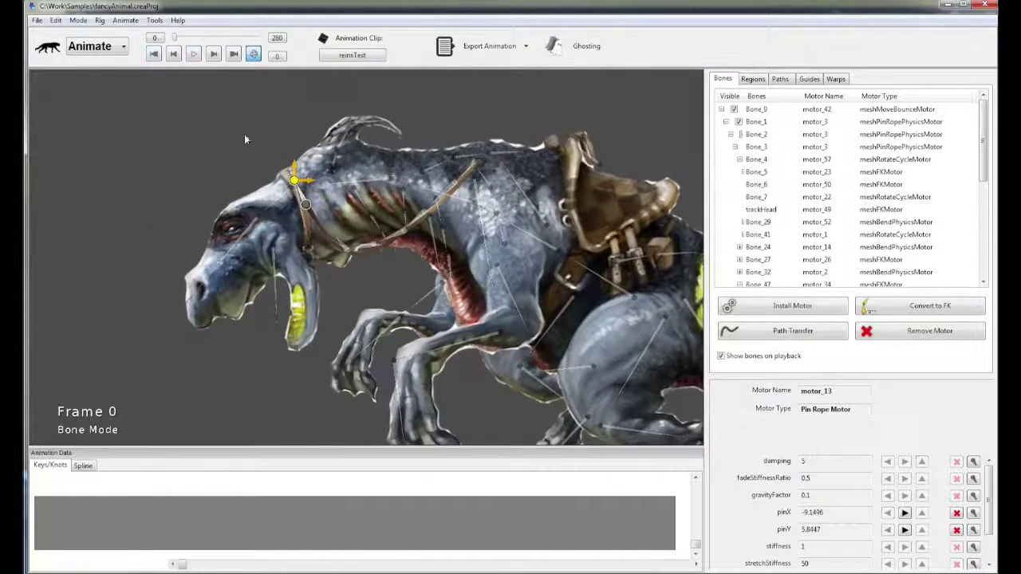
# - Raise the rope motor's stretchStiffness from 50 to 100 and replay to test it
pyautogui.click(343, 248)
pyautogui.moveTo(989, 514); pyautogui.dragTo(989, 534)
pyautogui.click(974, 529)
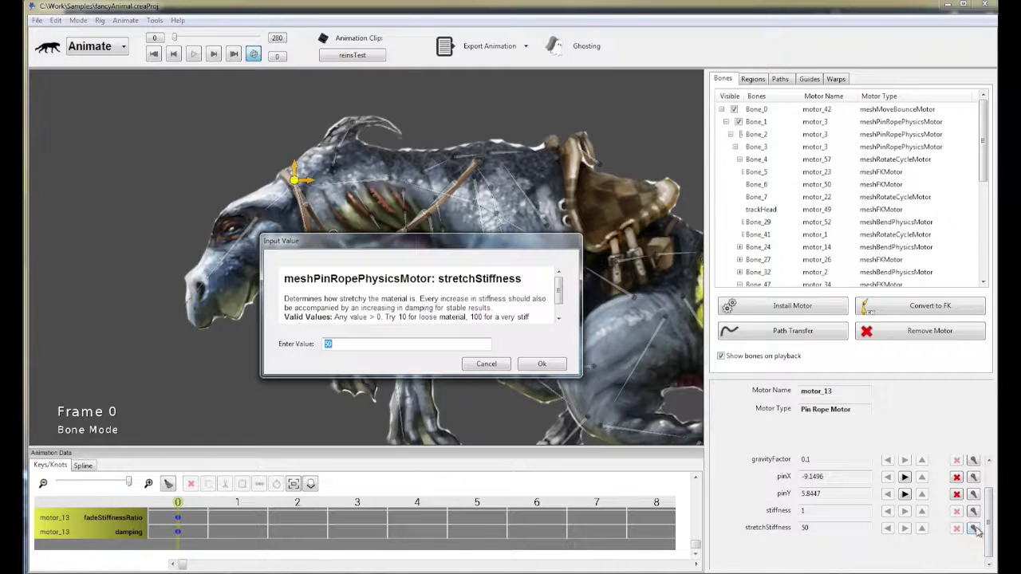
pyautogui.press('Return')
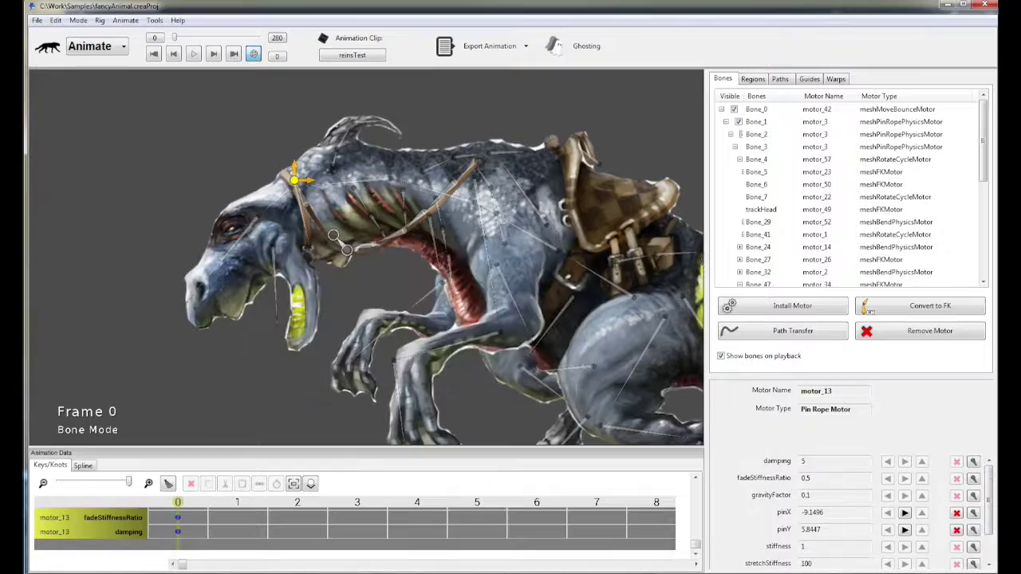
pyautogui.click(192, 54)
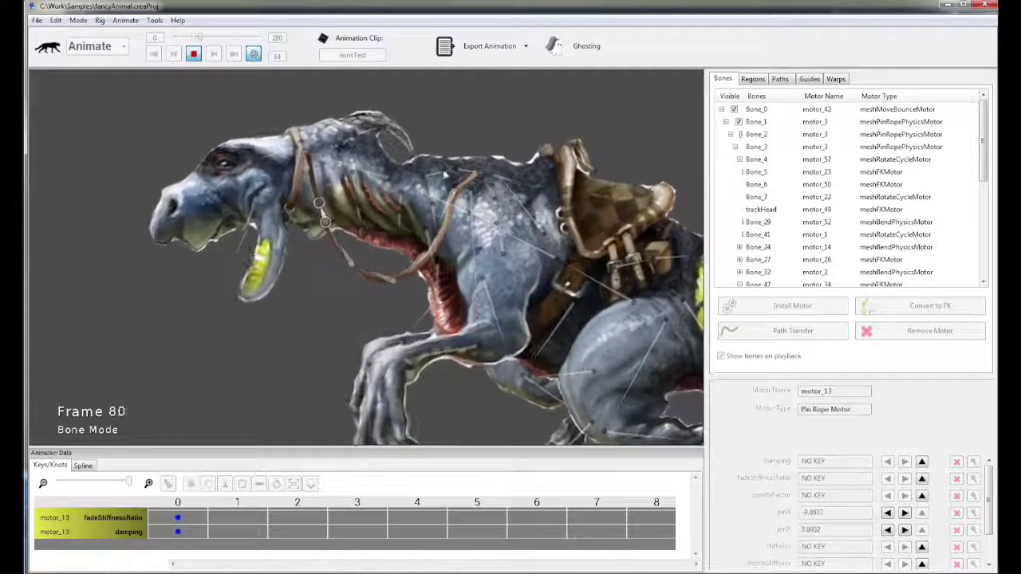
pyautogui.click(193, 53)
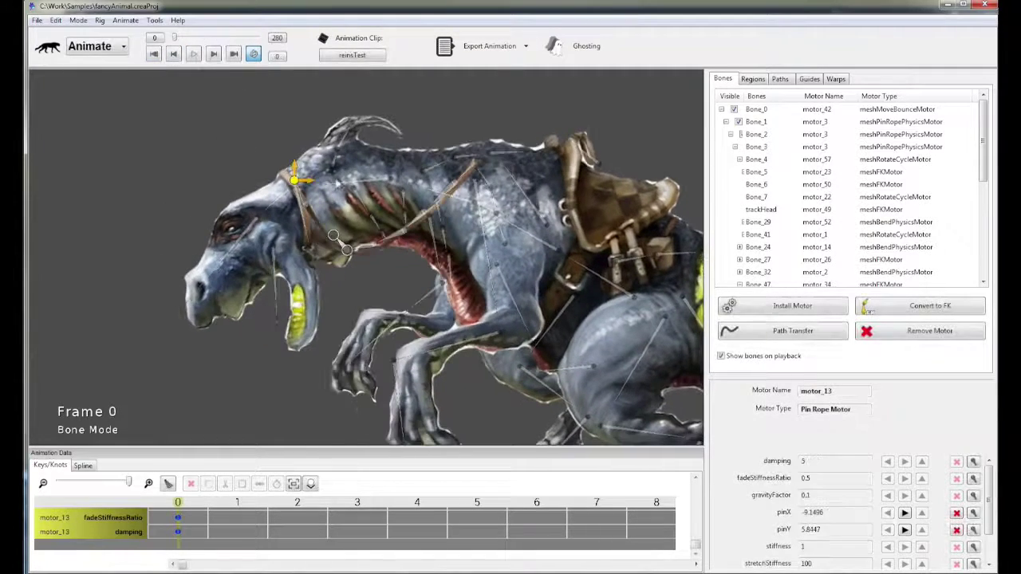
# - Key the rope's free end along the back at frame 0 and raised toward the shoulder at frame 55
pyautogui.scroll(2, 307, 167)
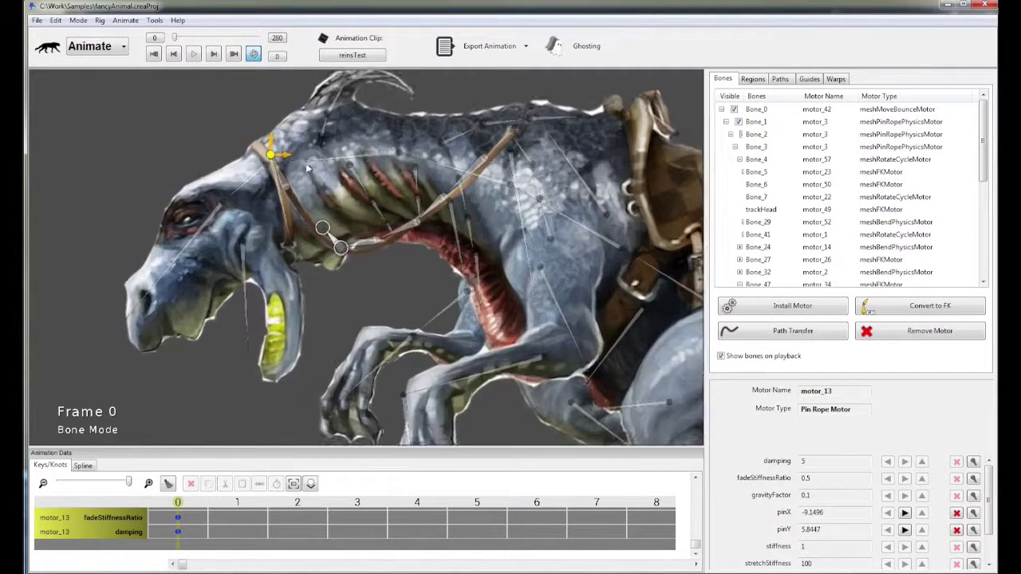
pyautogui.click(516, 144)
pyautogui.click(514, 130)
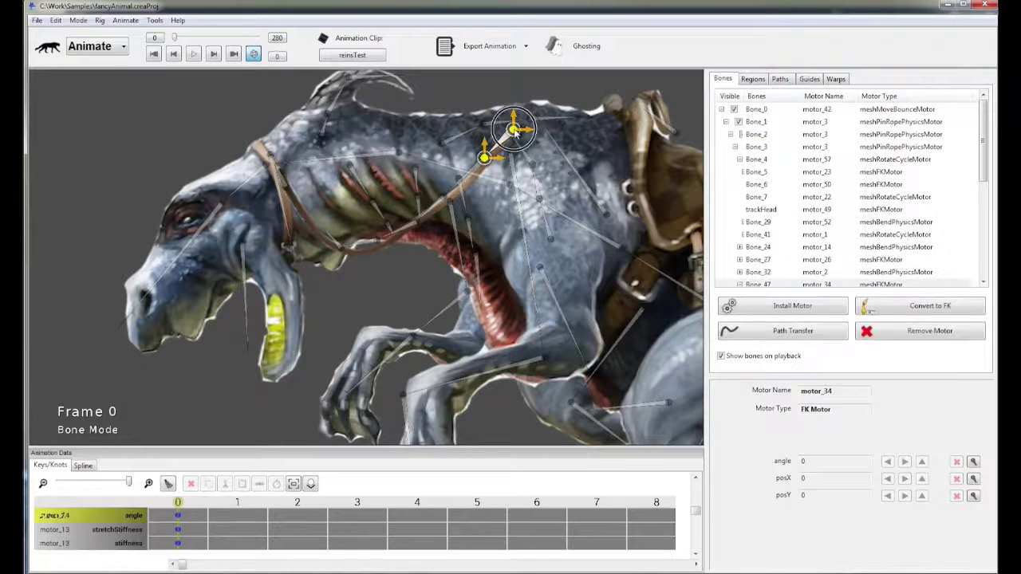
pyautogui.moveTo(513, 130); pyautogui.dragTo(587, 137)
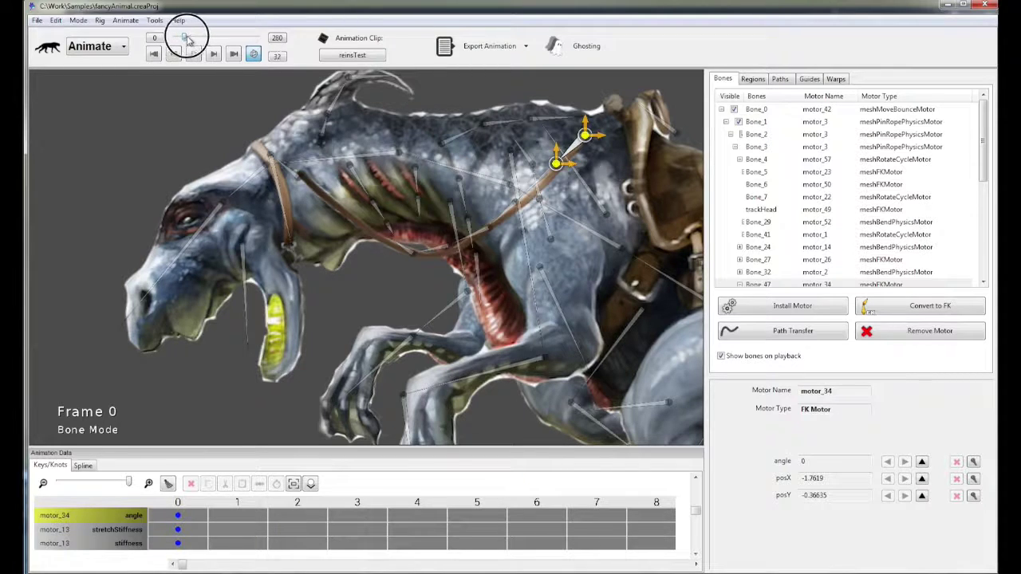
pyautogui.click(213, 53)
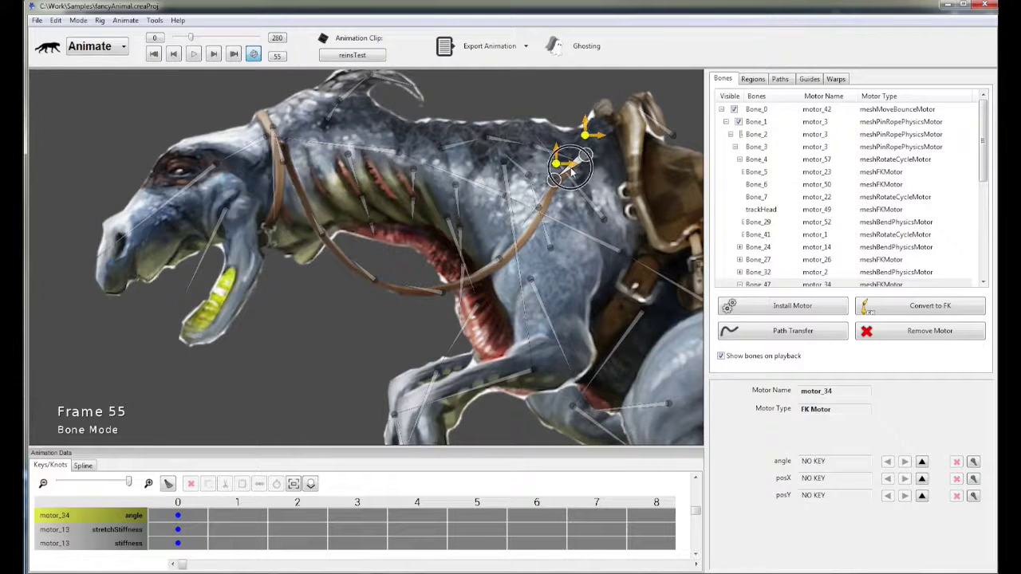
pyautogui.moveTo(587, 158); pyautogui.dragTo(599, 102)
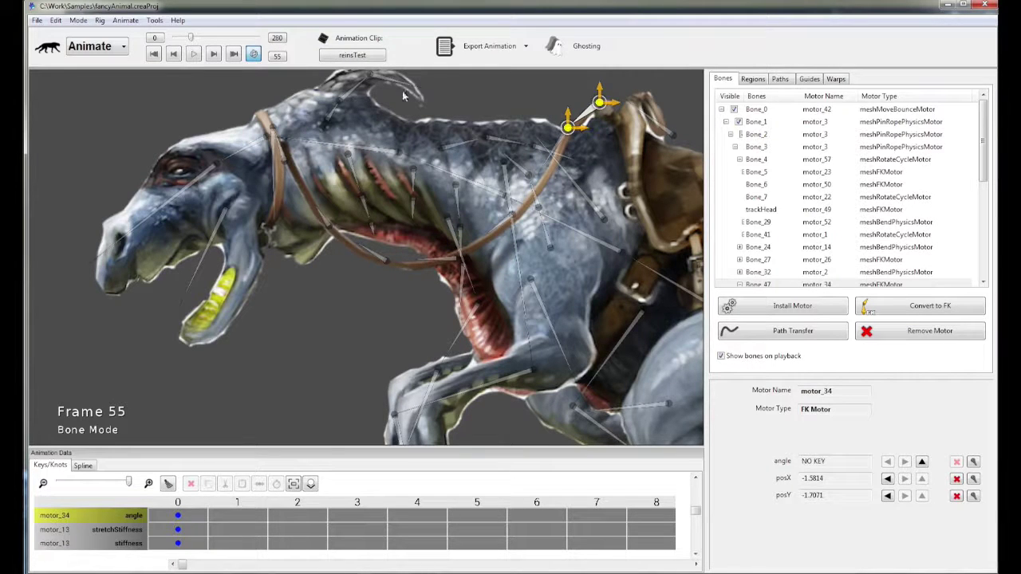
# - Rewind to frame 0, then play, scrub and replay to check the keyed rope motion
pyautogui.moveTo(189, 40); pyautogui.dragTo(154, 44)
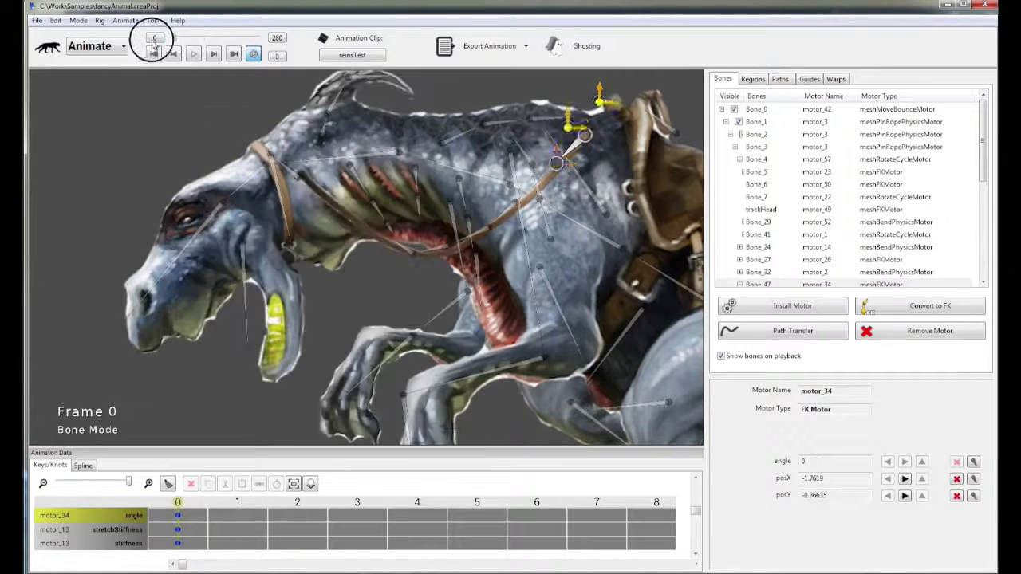
pyautogui.click(194, 54)
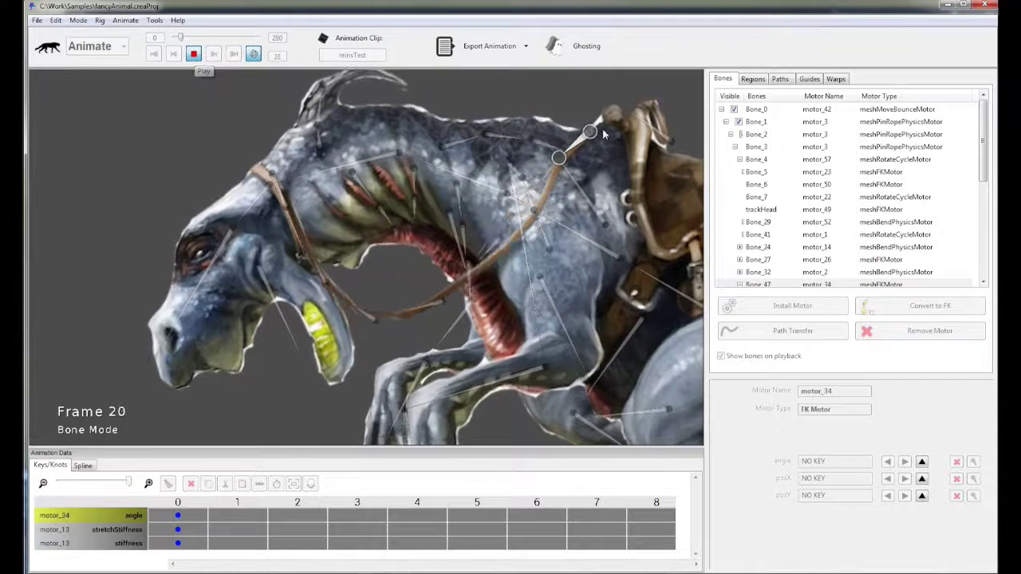
pyautogui.click(193, 53)
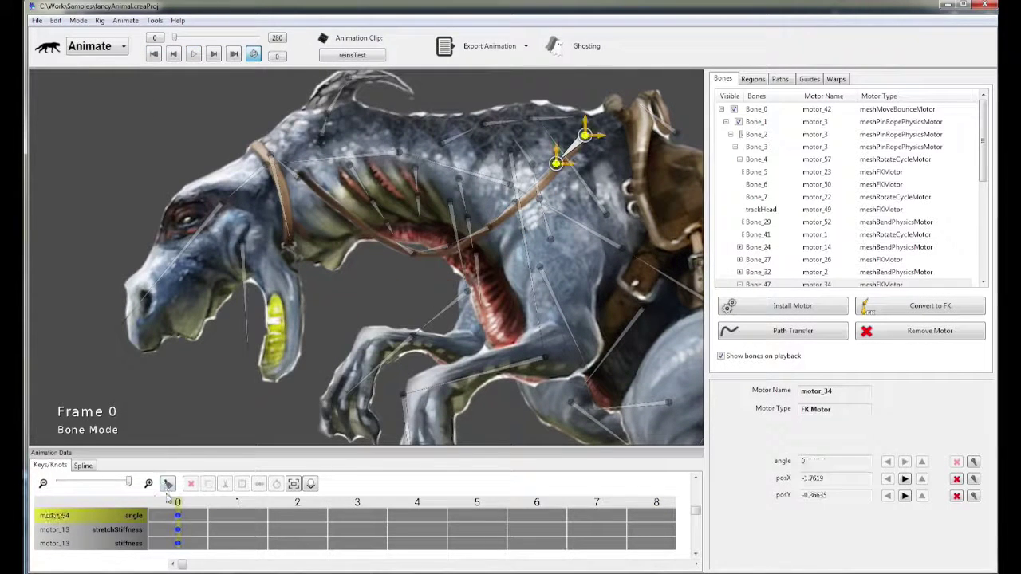
pyautogui.click(194, 54)
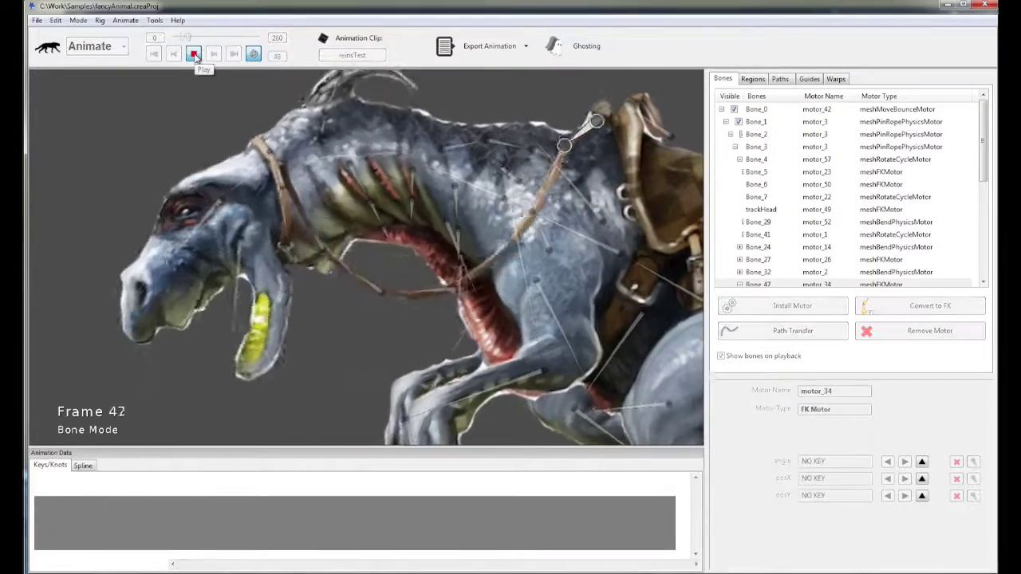
pyautogui.click(194, 54)
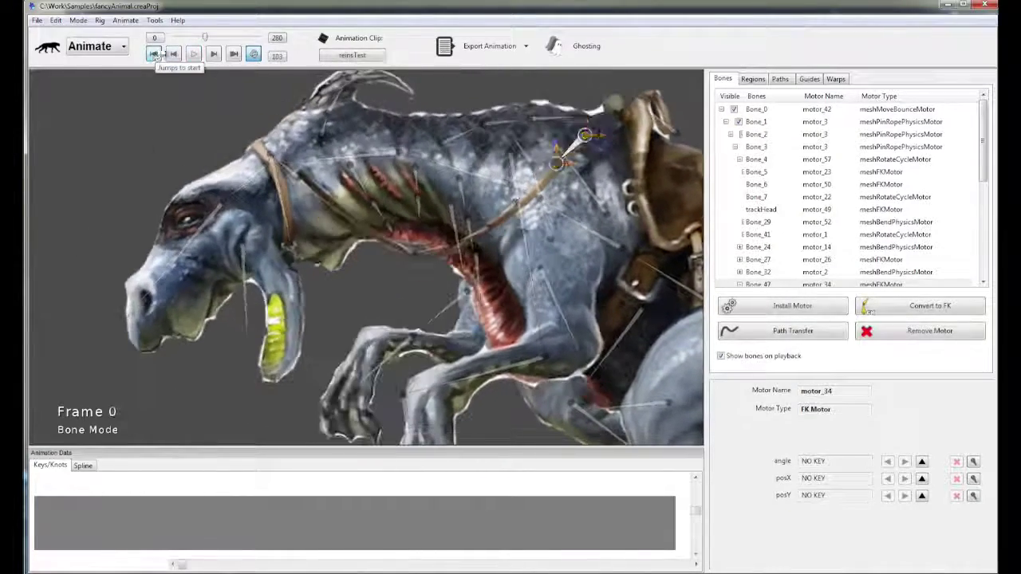
pyautogui.moveTo(170, 38)
pyautogui.mouseDown()
pyautogui.moveTo(192, 38)
pyautogui.moveTo(177, 37)
pyautogui.mouseUp()
pyautogui.click(194, 54)
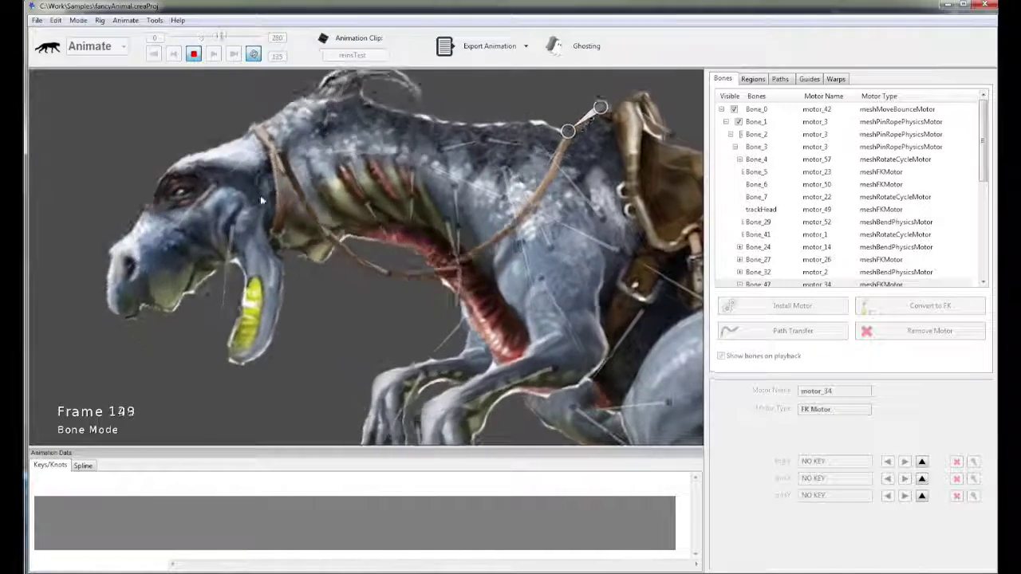
pyautogui.click(193, 53)
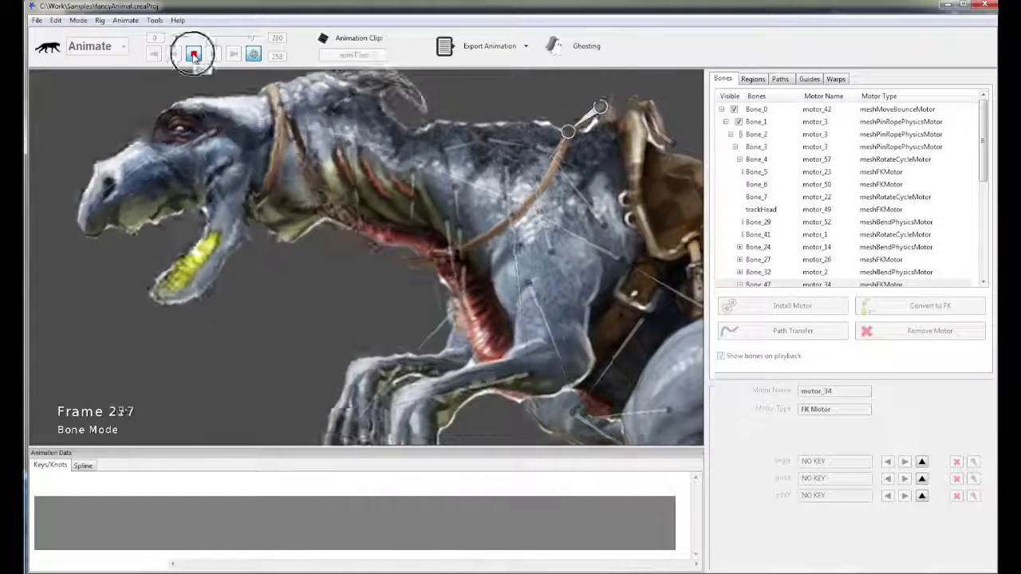
pyautogui.click(154, 53)
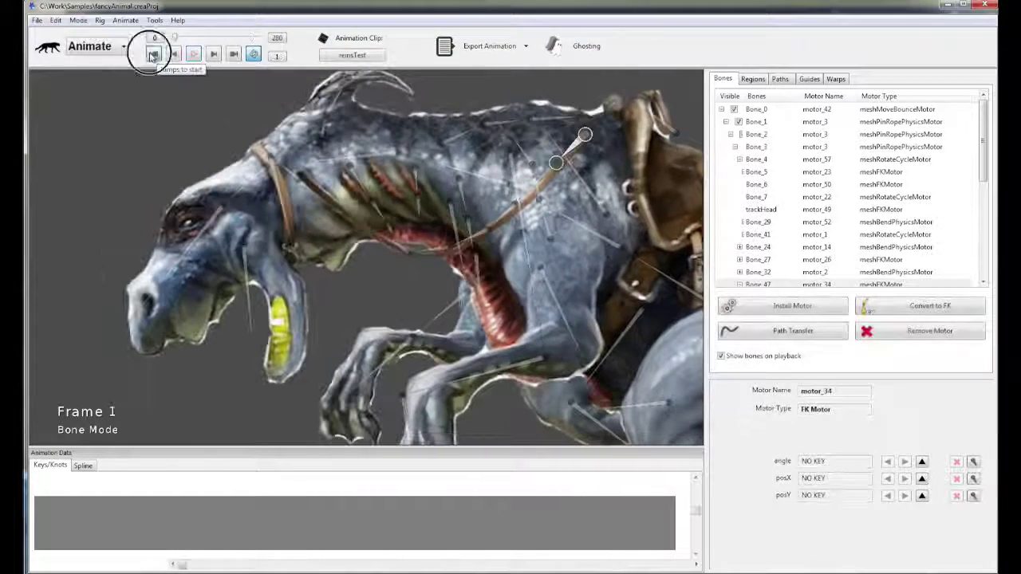
pyautogui.click(774, 307)
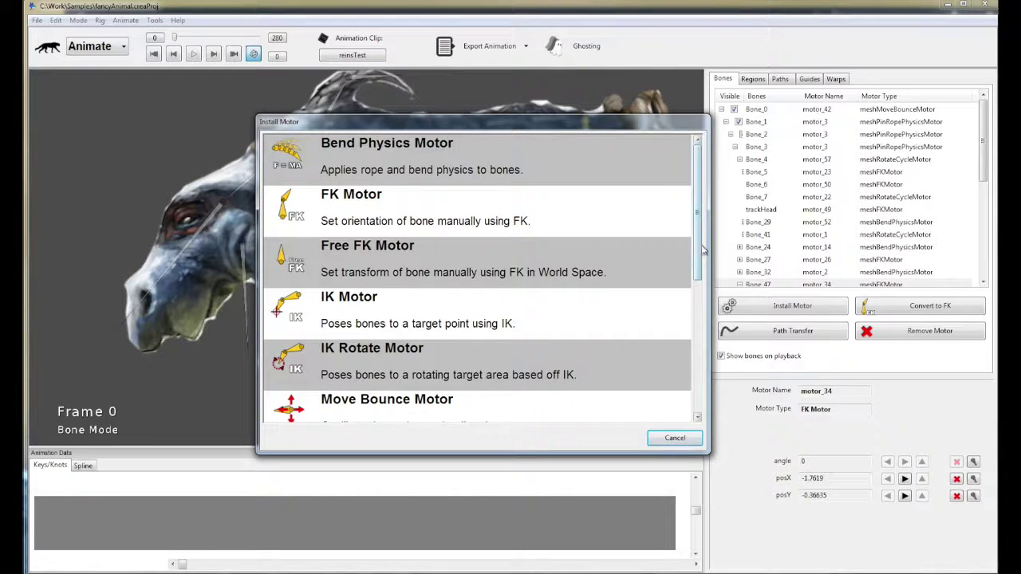
pyautogui.moveTo(698, 251); pyautogui.dragTo(697, 320)
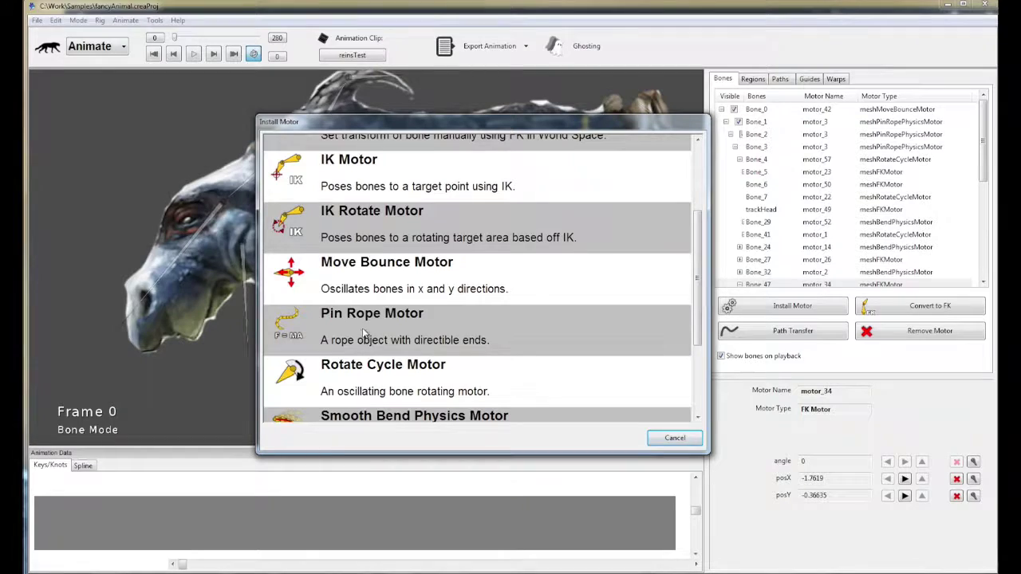
pyautogui.click(671, 437)
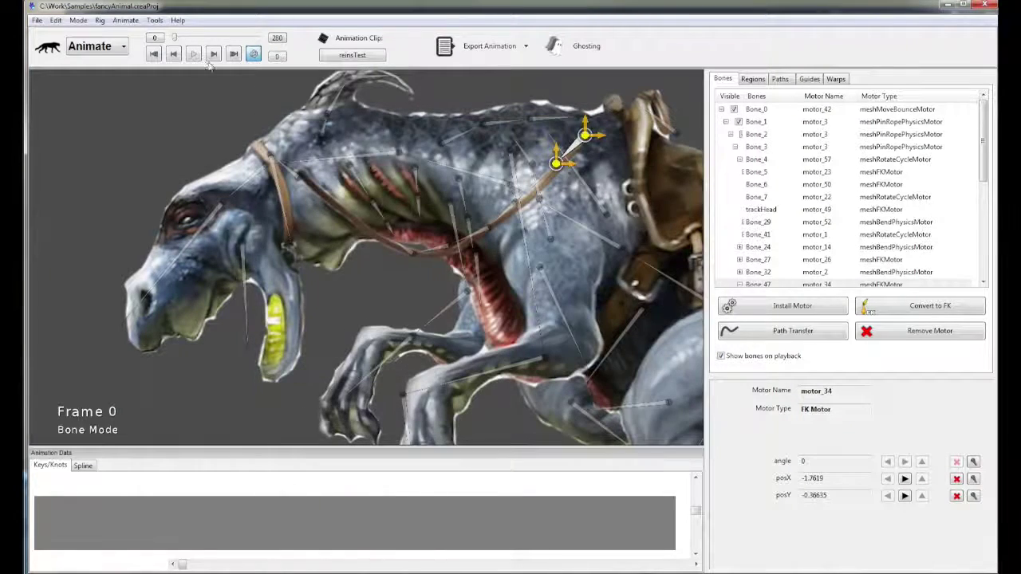
# - Play the reinsTest clip to watch the reins swing from the head past Frame 90
pyautogui.click(193, 54)
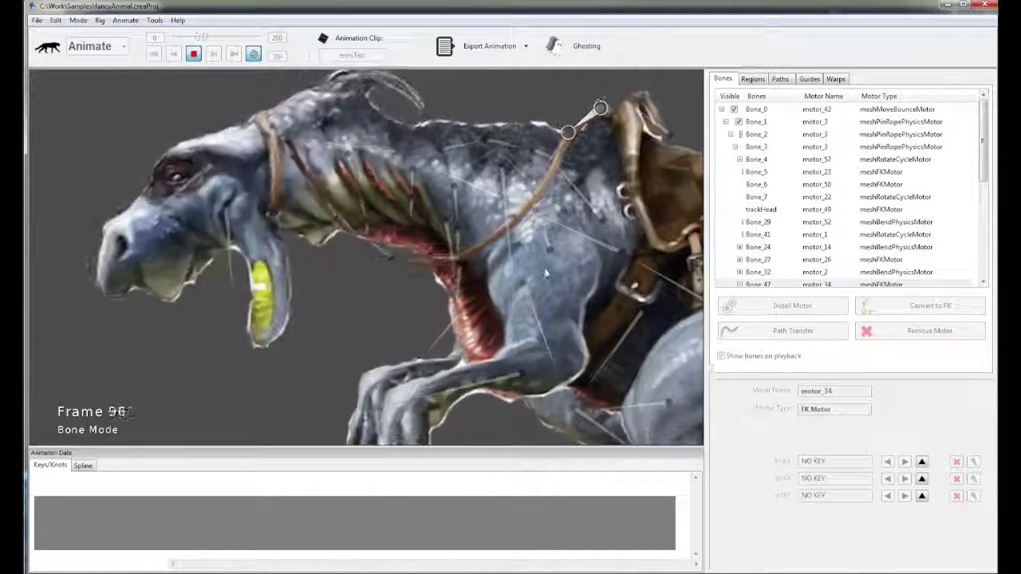